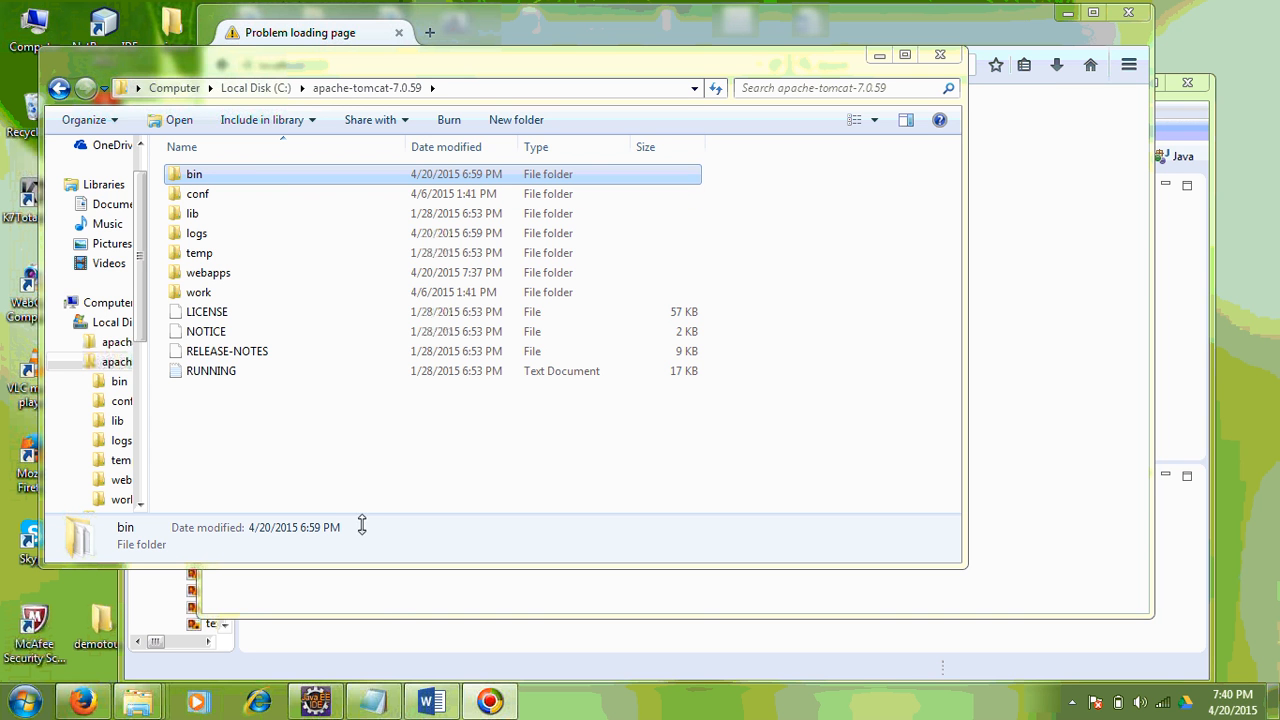
pyautogui.click(375, 704)
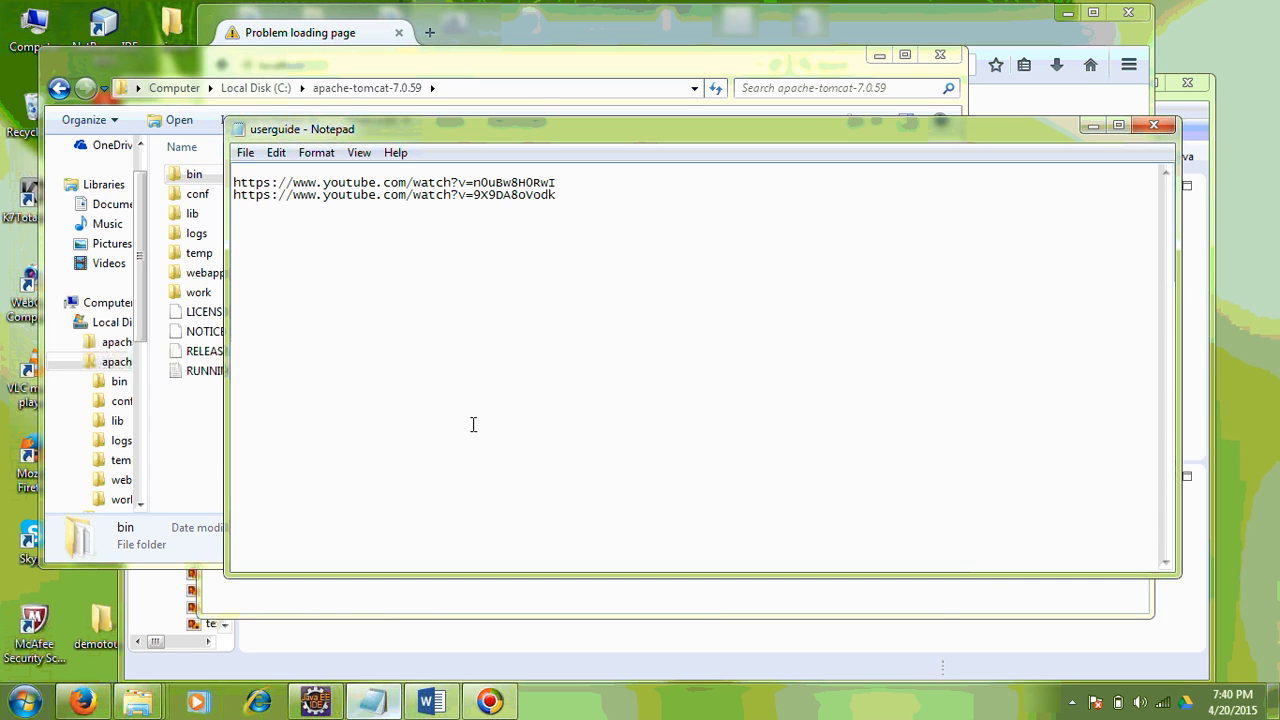
pyautogui.click(1091, 126)
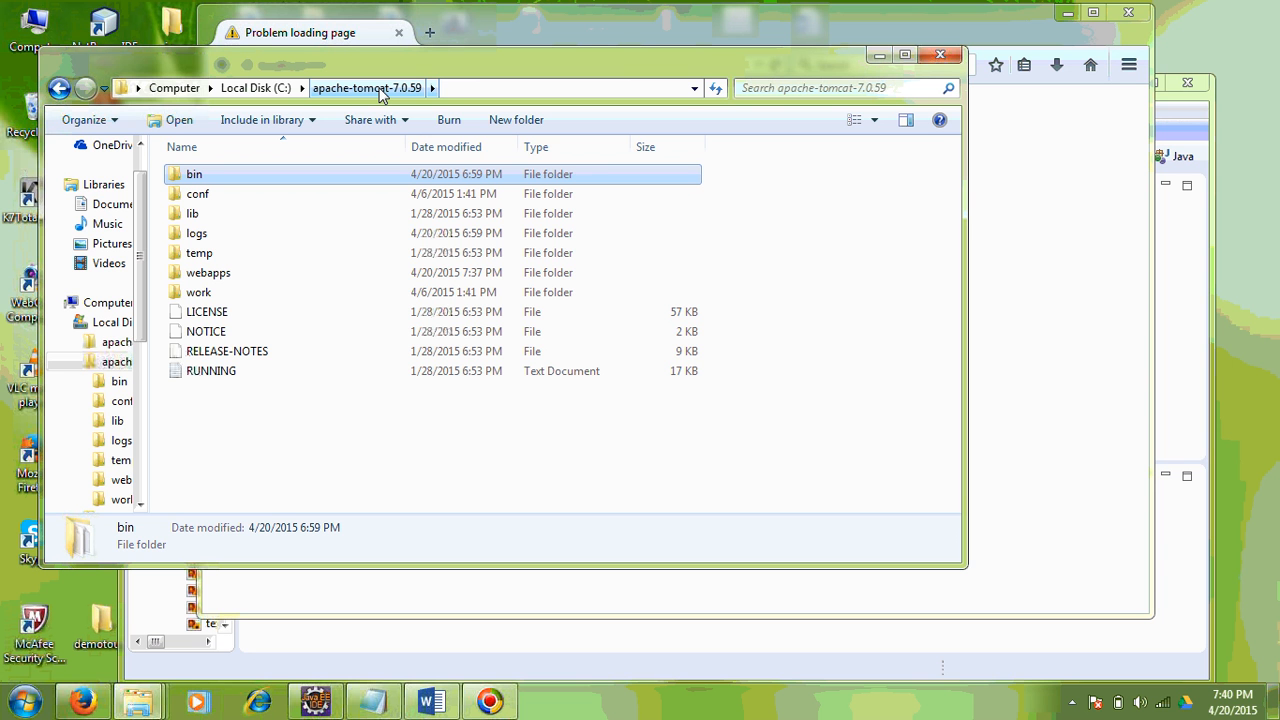
# Start the Tomcat server by running the startup batch file in the bin folder of apache-tomcat-7.0.59.
pyautogui.doubleClick(183, 175)
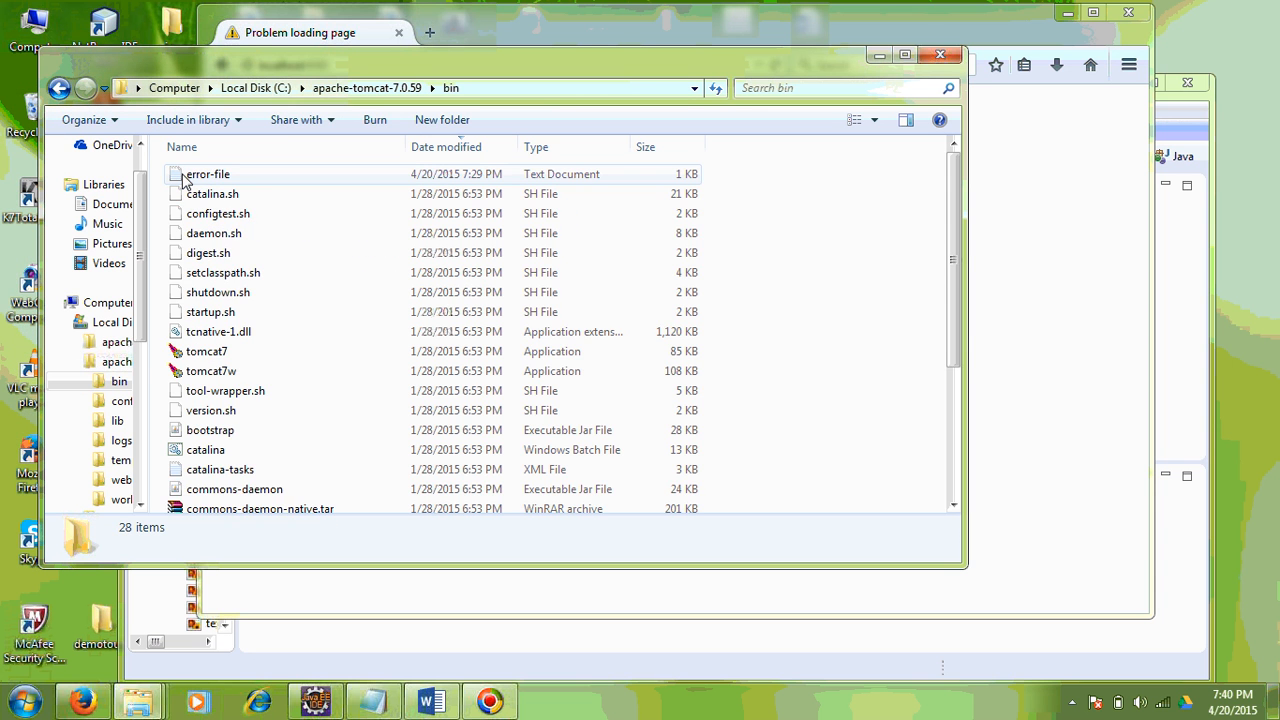
pyautogui.scroll(-3, 363, 240)
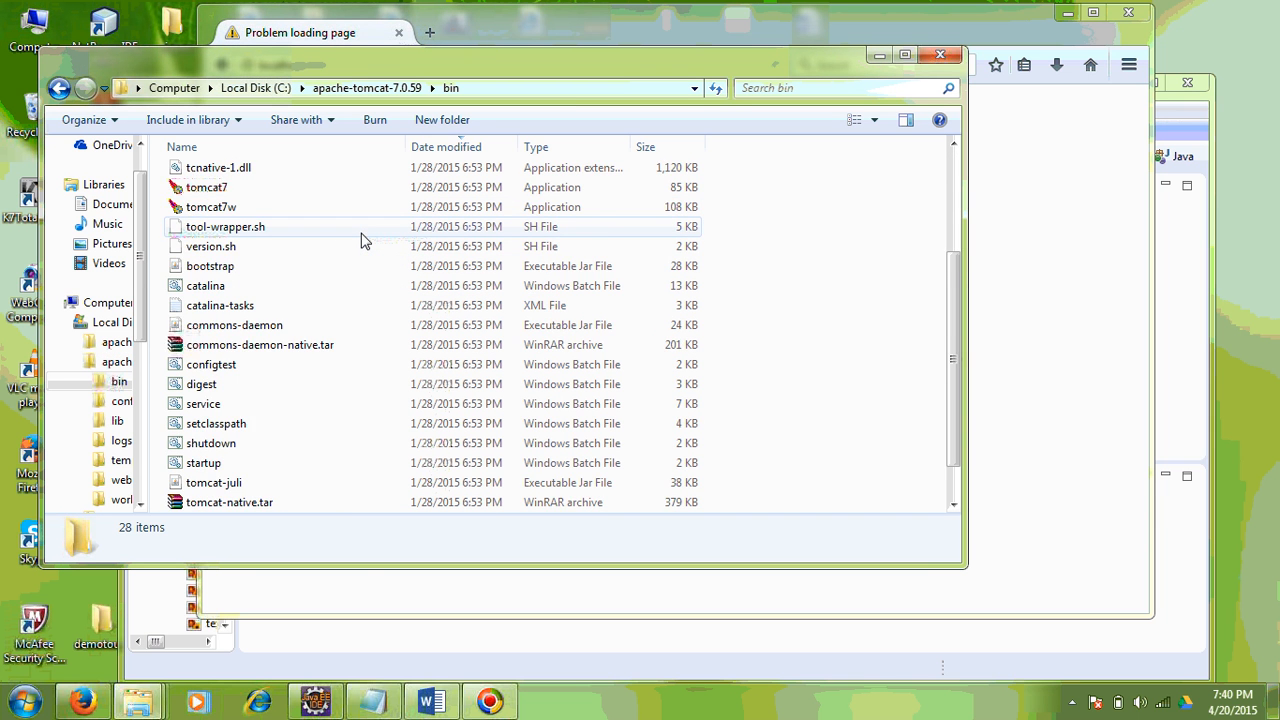
pyautogui.scroll(-1, 363, 240)
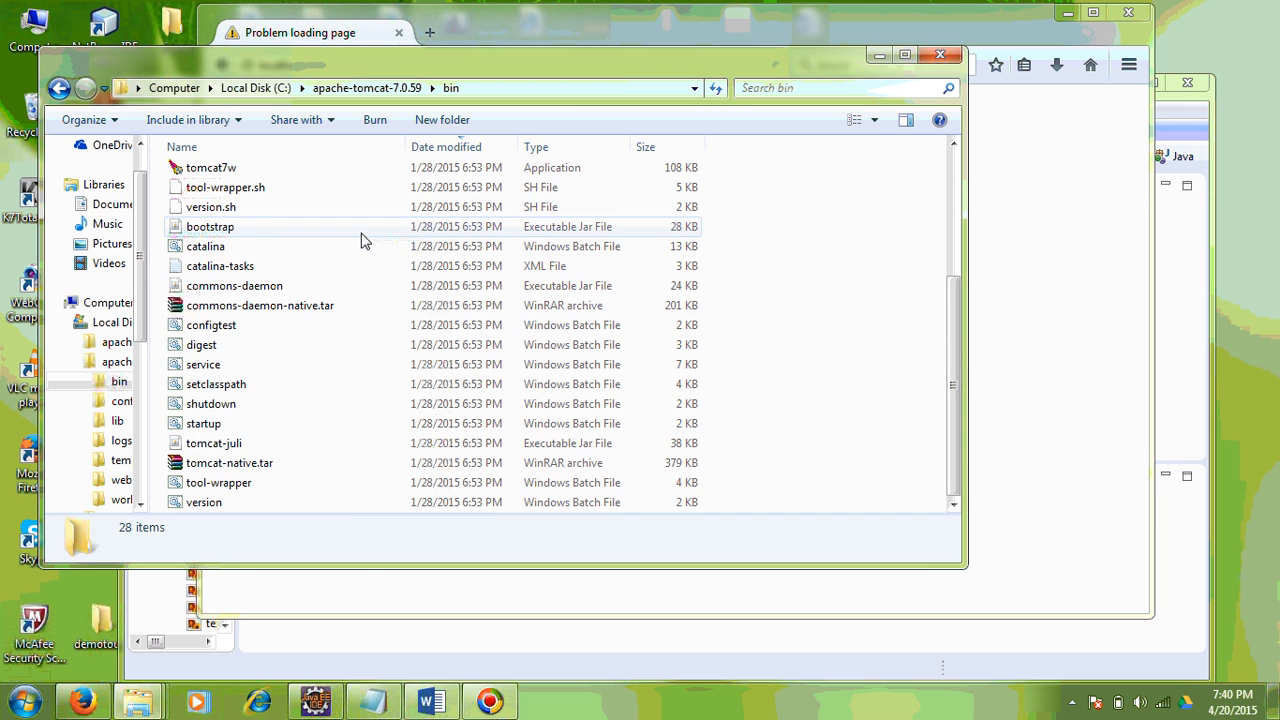
pyautogui.doubleClick(201, 424)
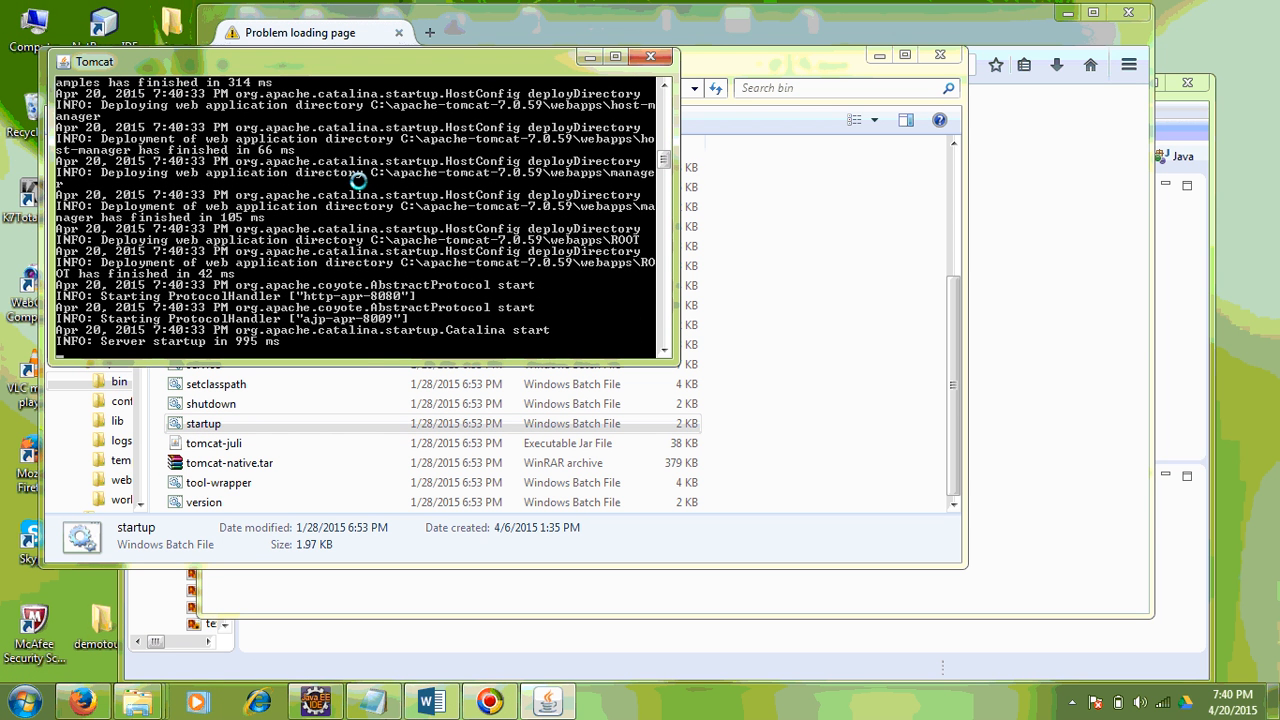
# Switch to Firefox and reload localhost:8080 to check the Tomcat welcome page.
pyautogui.click(82, 702)
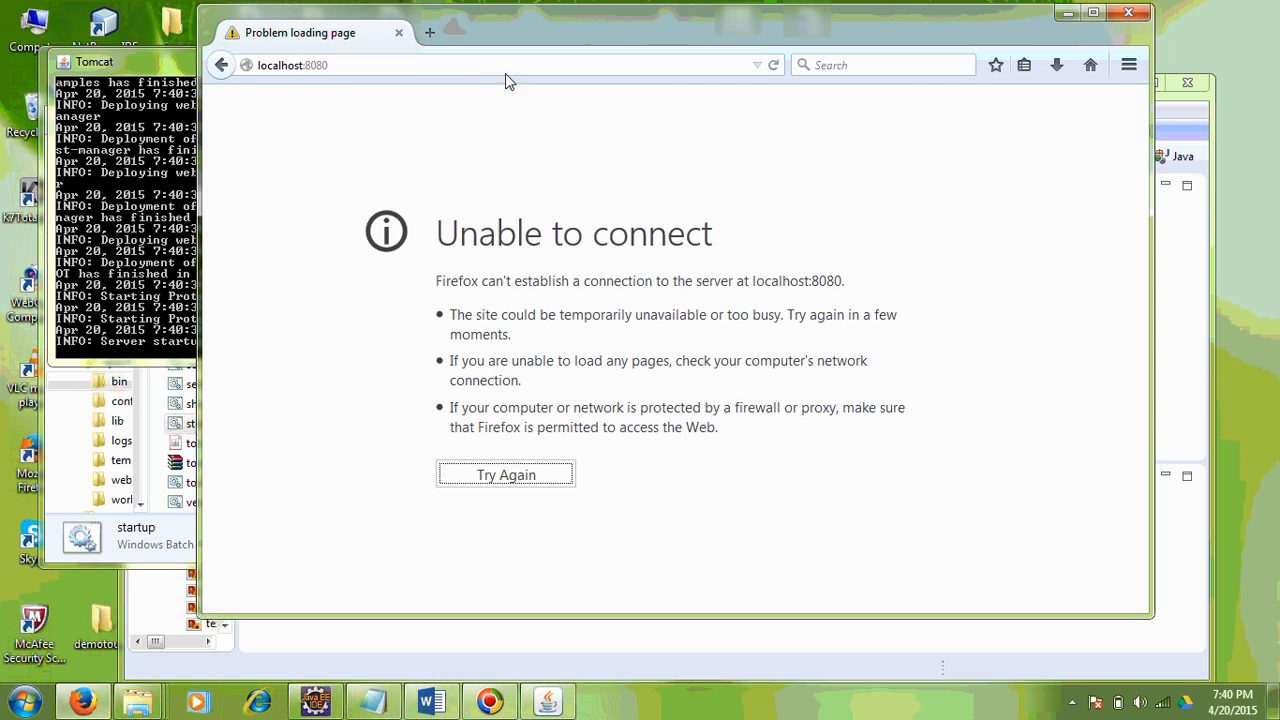
pyautogui.click(562, 64)
pyautogui.click(560, 64)
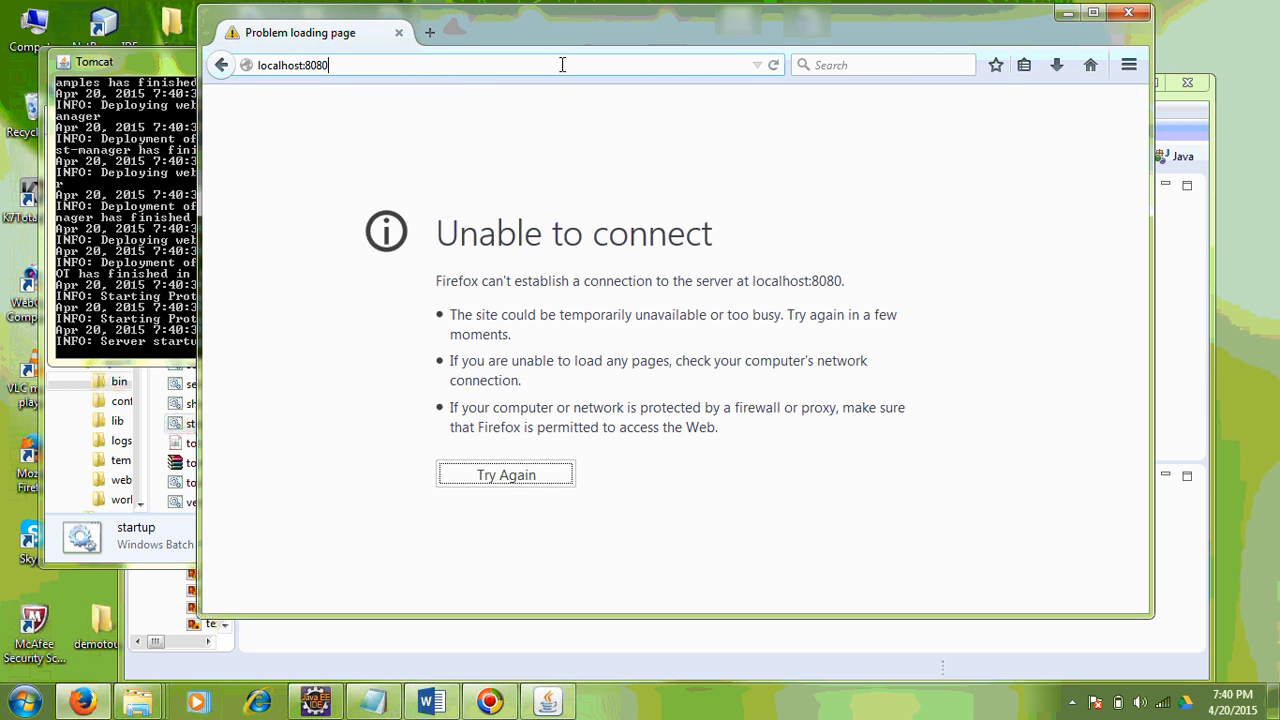
pyautogui.click(774, 66)
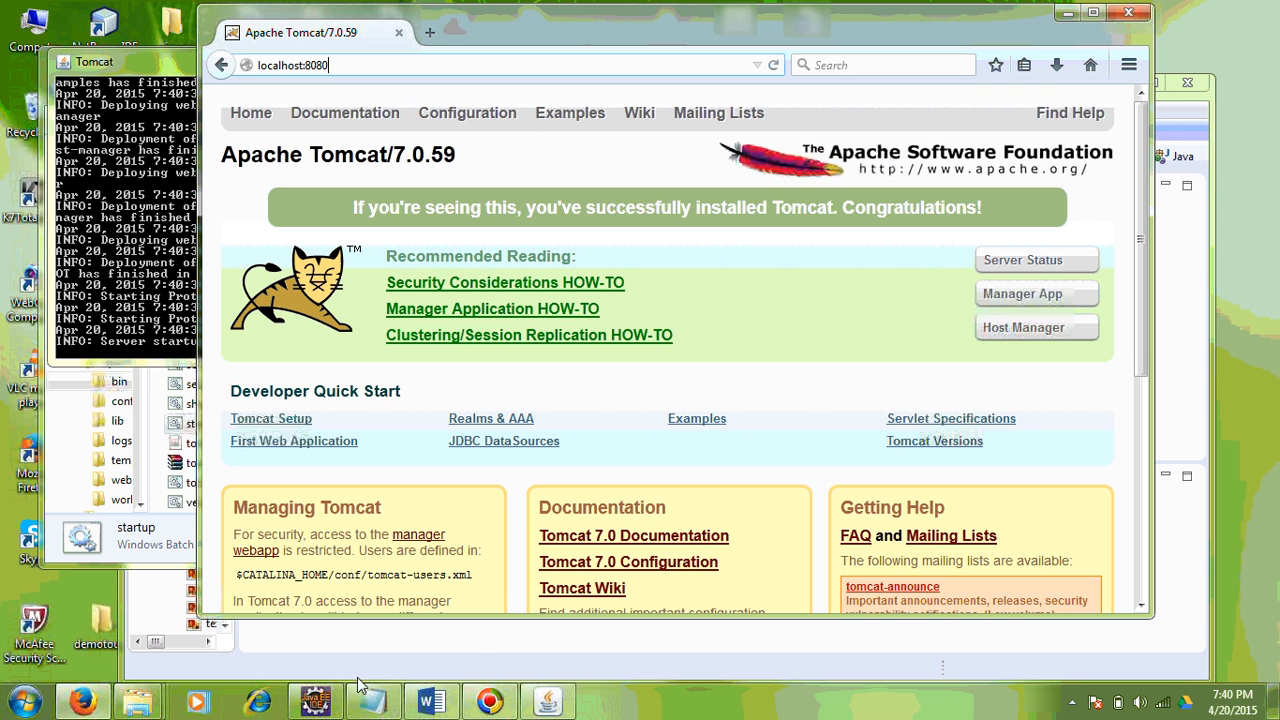
# Return to the Tomcat folder window and open the server XML file from the conf folder.
pyautogui.moveTo(140, 705)
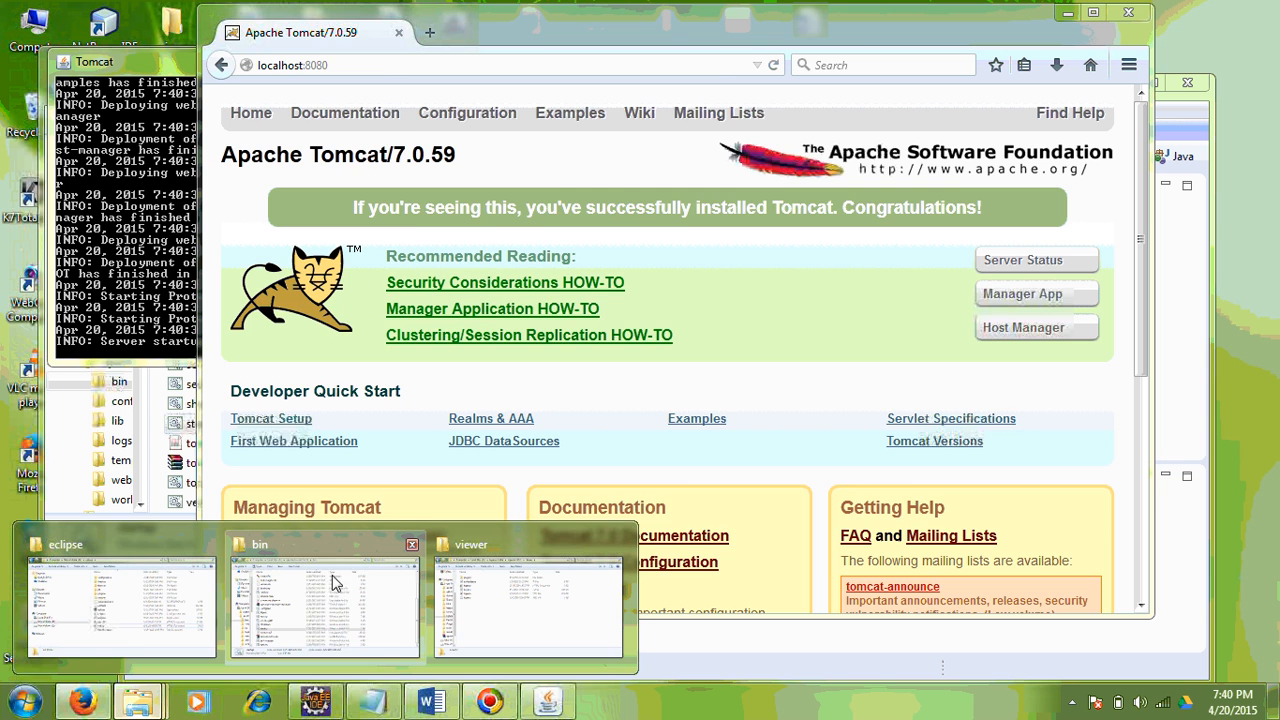
pyautogui.click(339, 535)
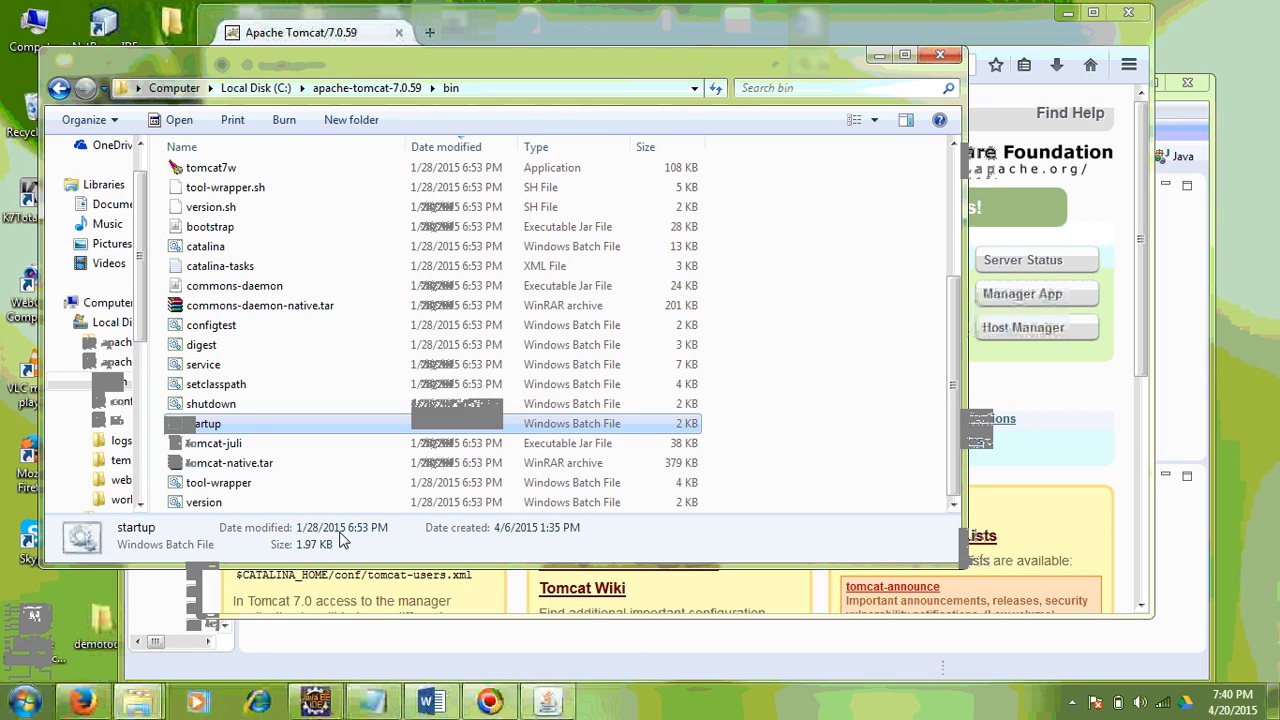
pyautogui.click(358, 90)
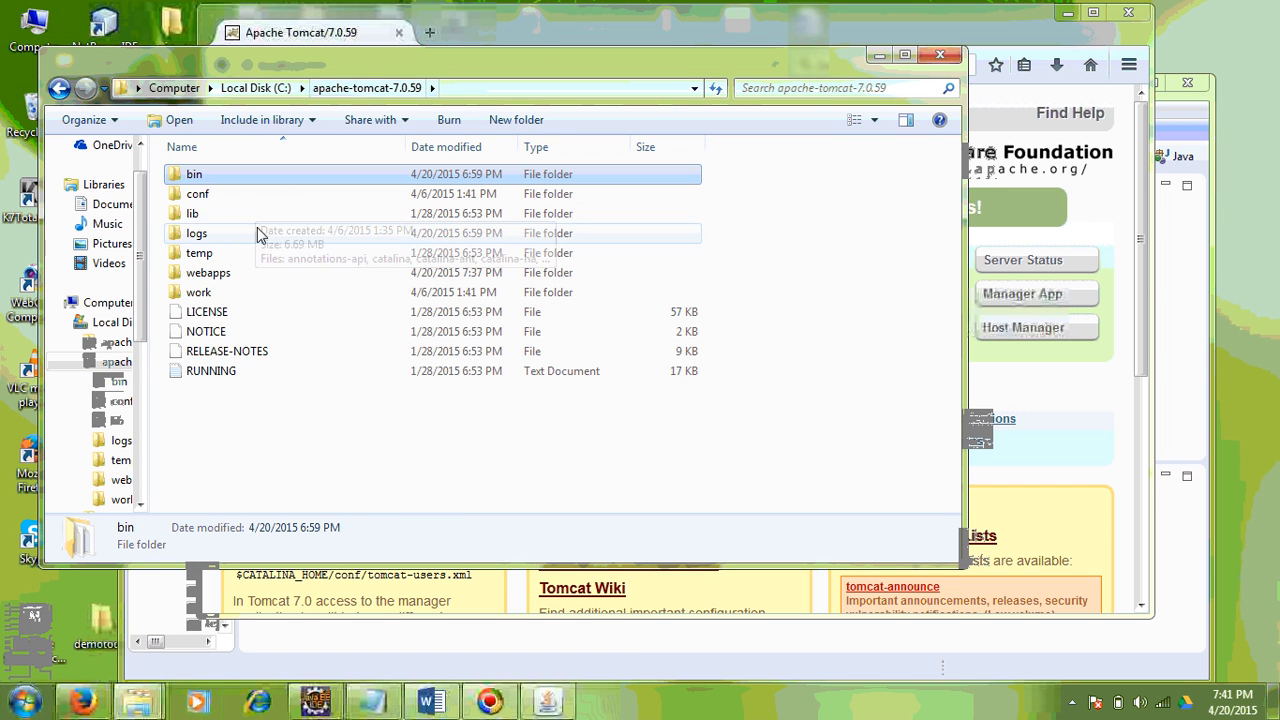
pyautogui.click(199, 198)
pyautogui.doubleClick(199, 198)
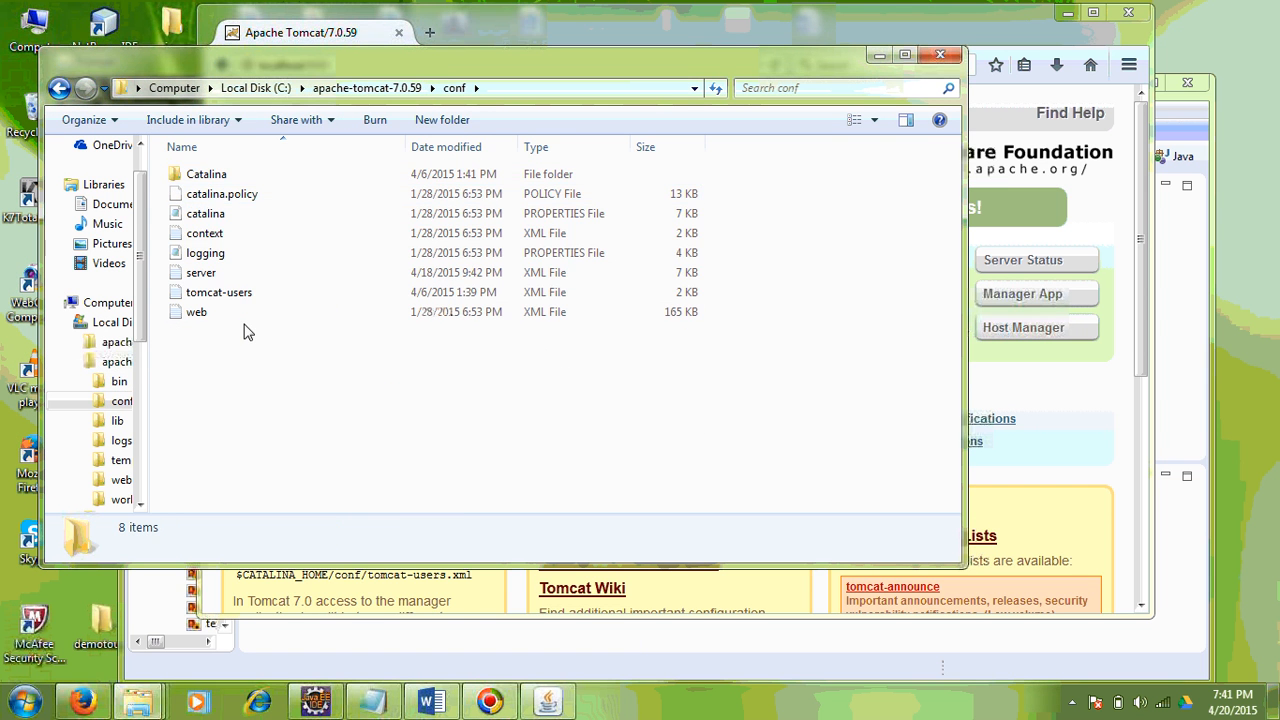
pyautogui.doubleClick(203, 274)
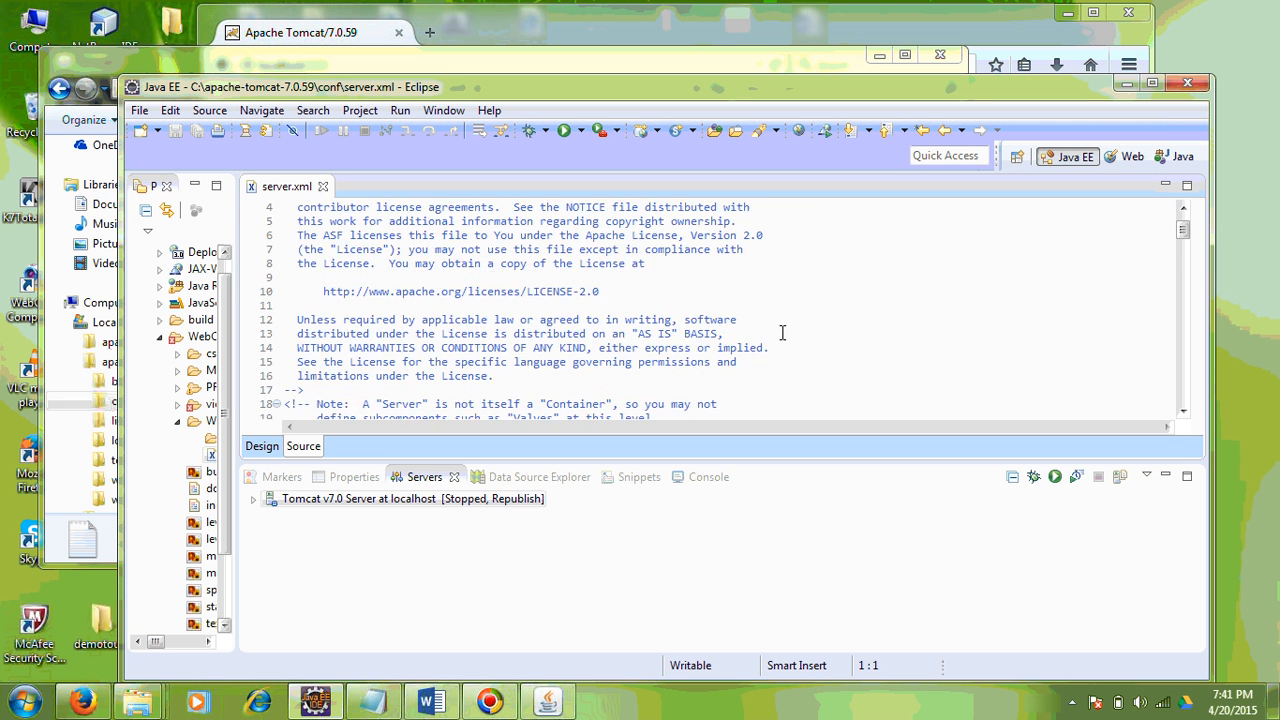
# Examine the port attribute of the HTTP/1.1 Connector in server.xml, and minimize Eclipse.
pyautogui.scroll(-11, 782, 332)
pyautogui.scroll(-10, 782, 332)
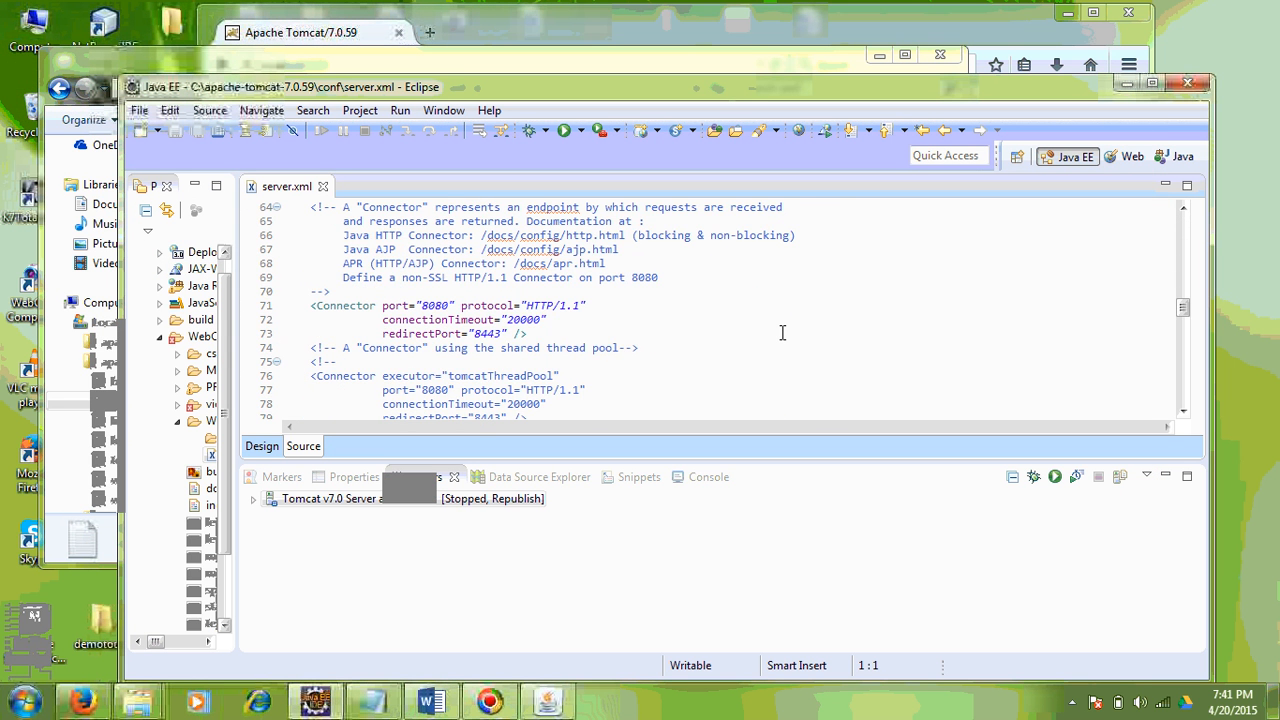
pyautogui.doubleClick(430, 305)
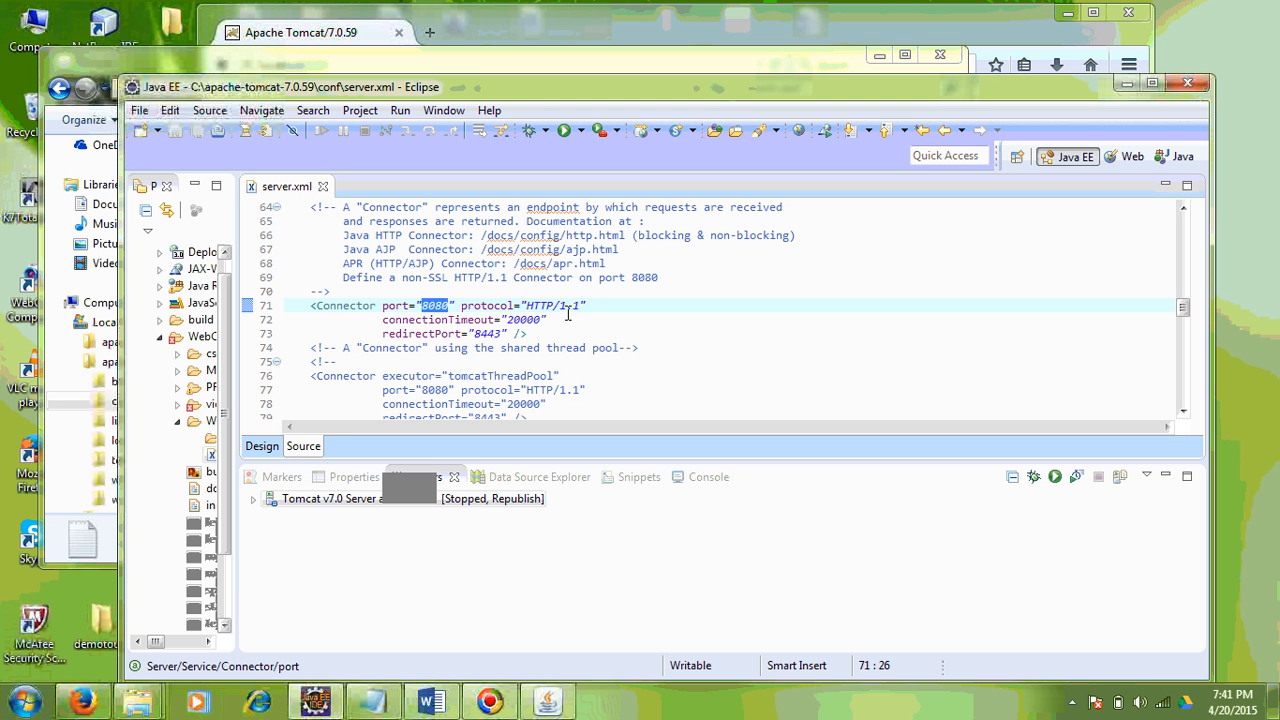
pyautogui.click(456, 305)
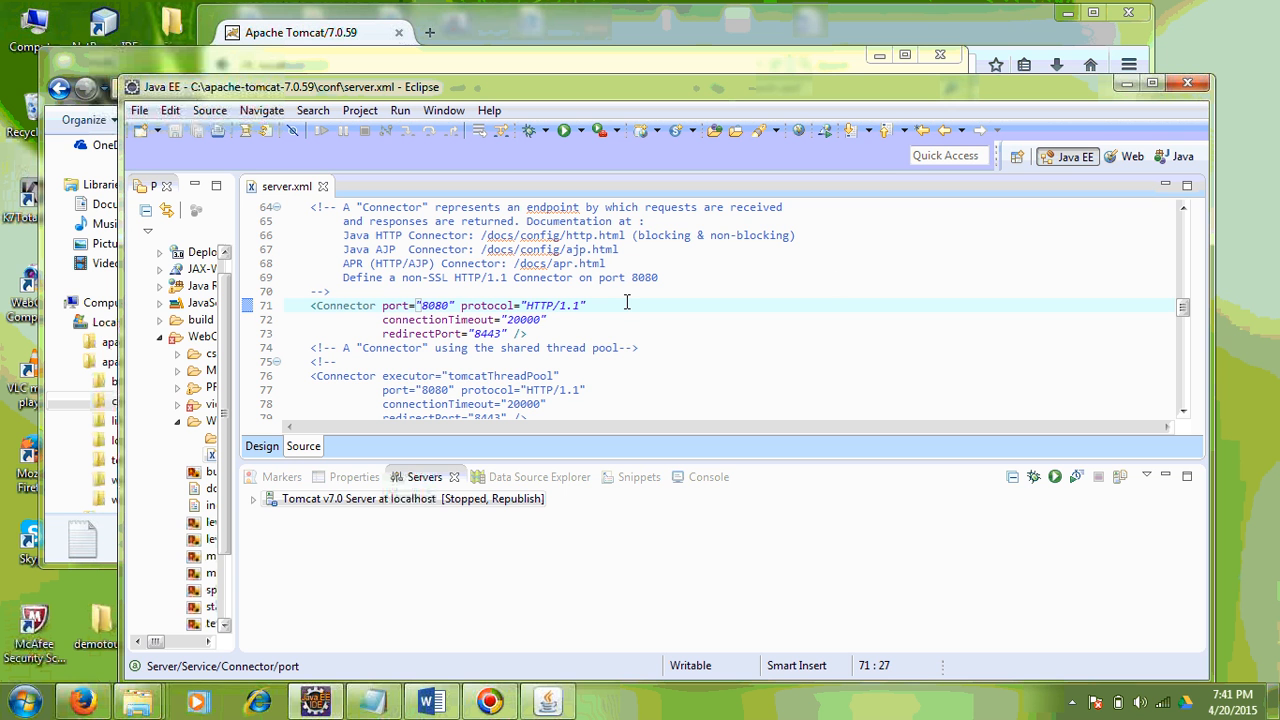
pyautogui.click(1127, 85)
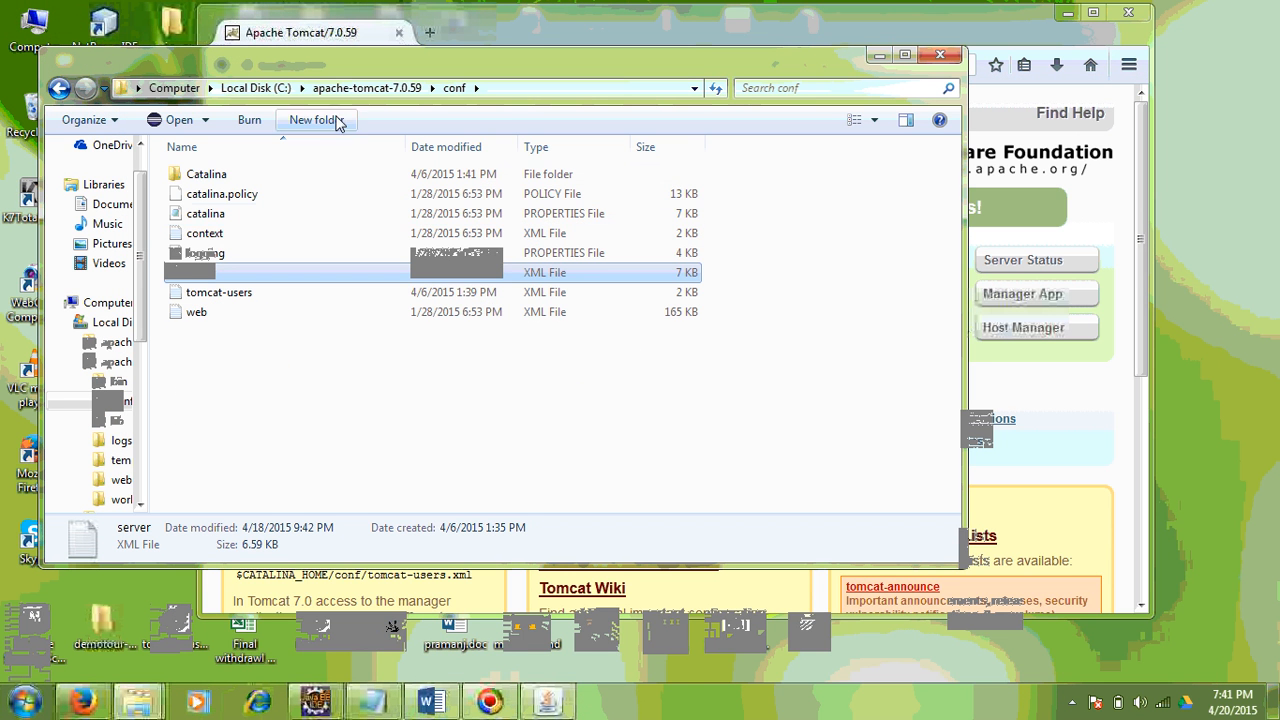
# Go back to Tomcat's bin folder to locate the startup batch file, and minimize the folder window.
pyautogui.click(376, 90)
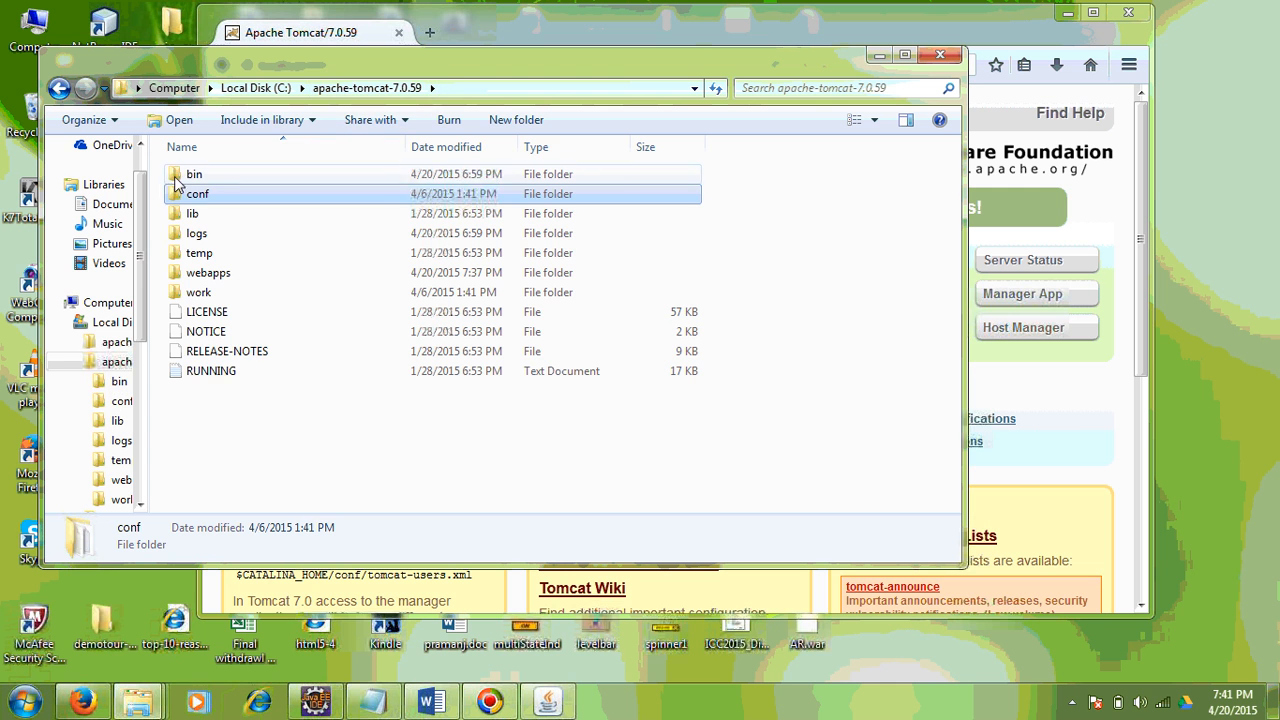
pyautogui.doubleClick(182, 176)
pyautogui.scroll(-3, 375, 440)
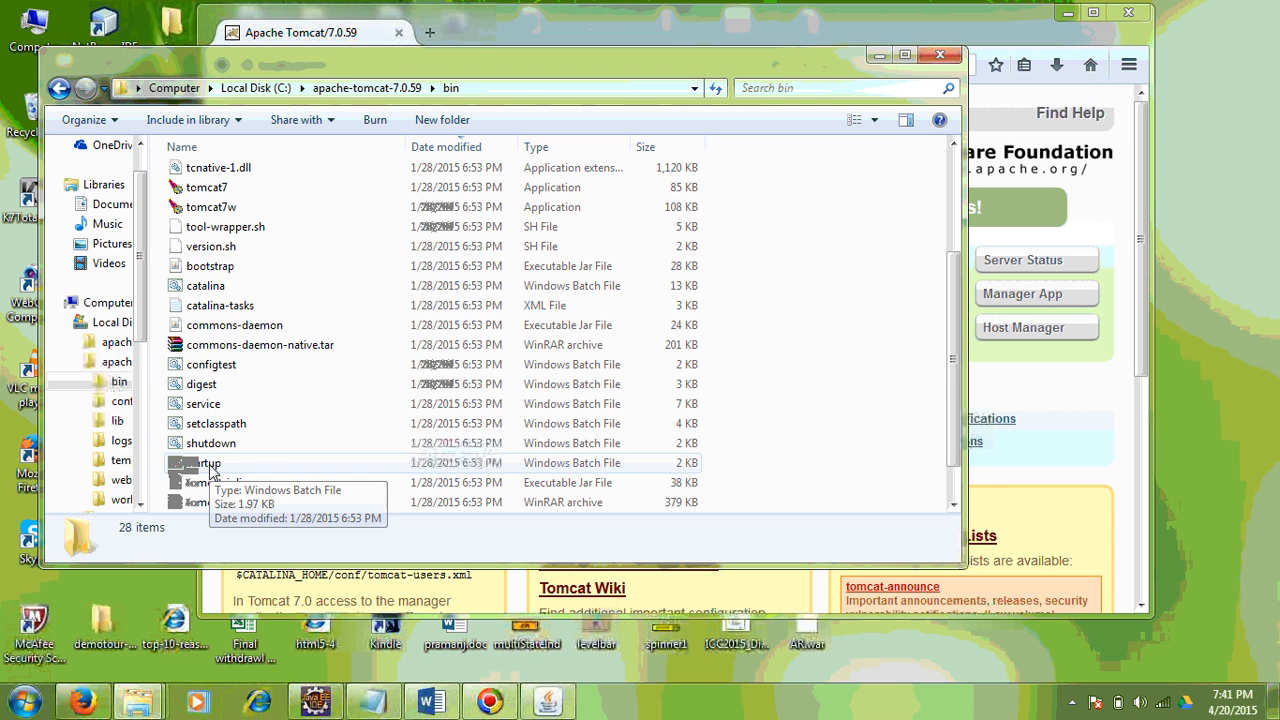
pyautogui.click(877, 55)
# Open the Manager App from the Tomcat welcome page and go to its WAR file deployment section.
pyautogui.moveTo(710, 40); pyautogui.dragTo(682, 38)
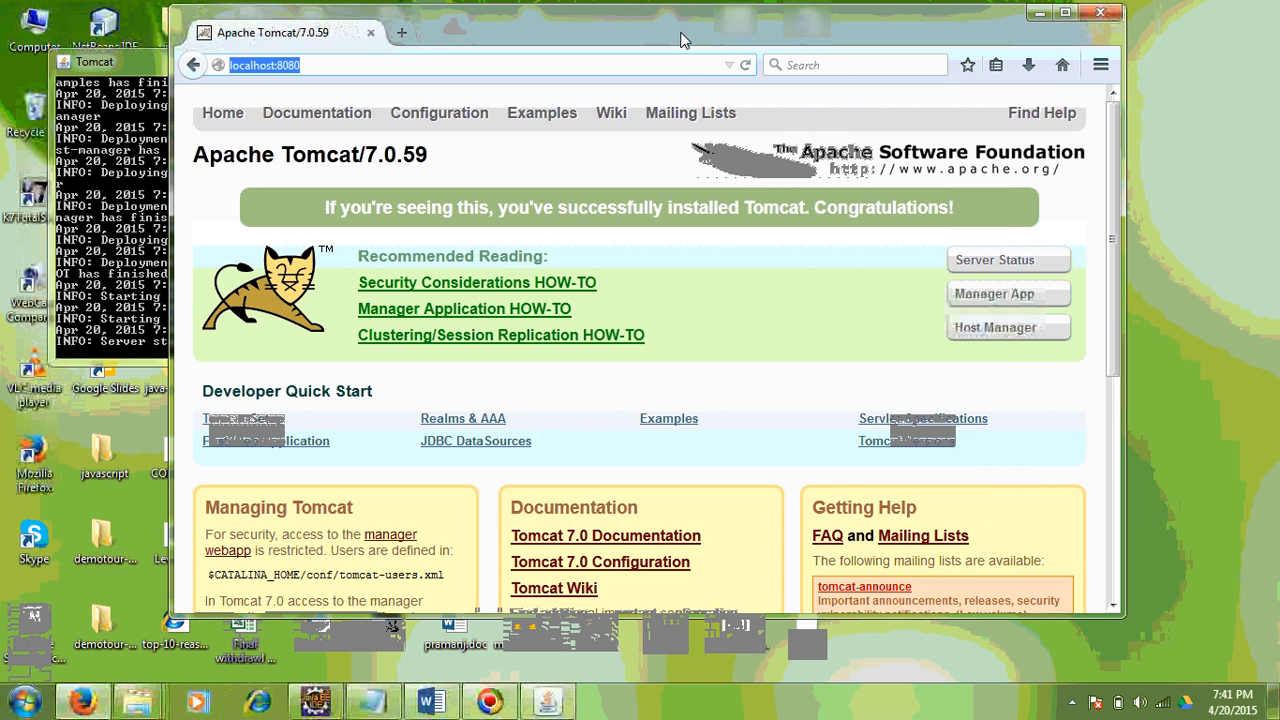
pyautogui.click(729, 380)
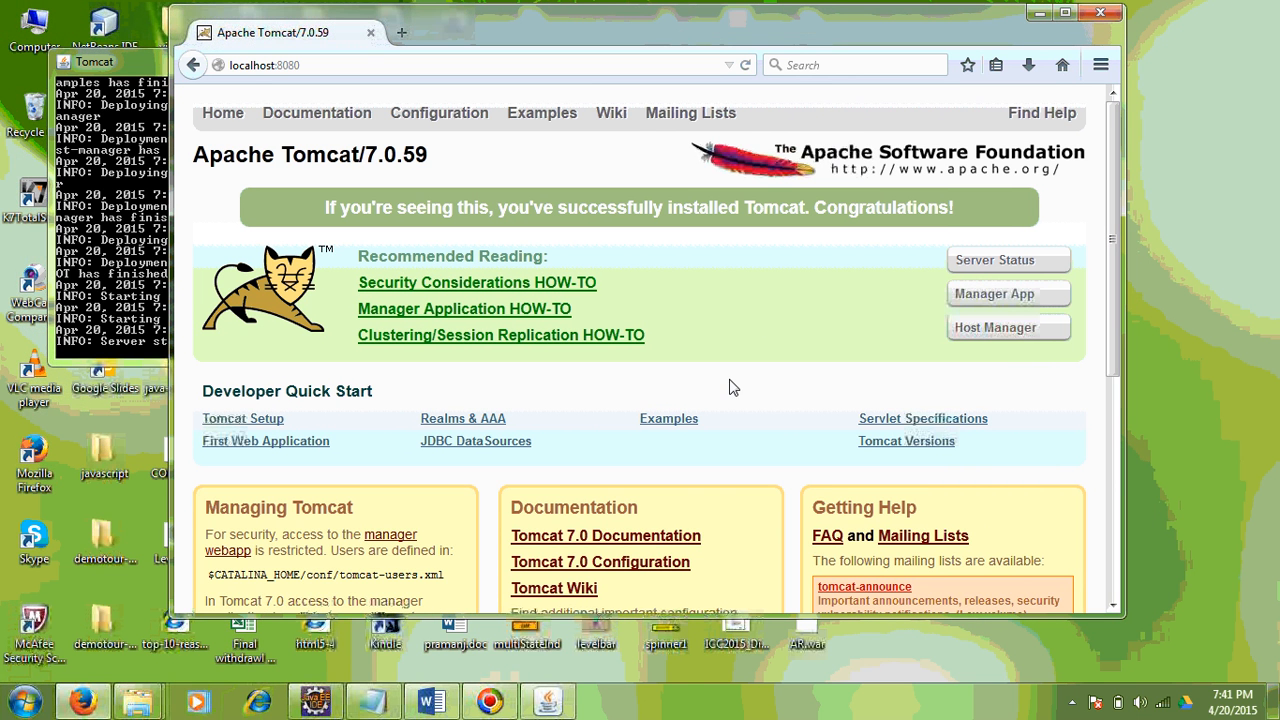
pyautogui.click(998, 297)
pyautogui.scroll(-4, 225, 333)
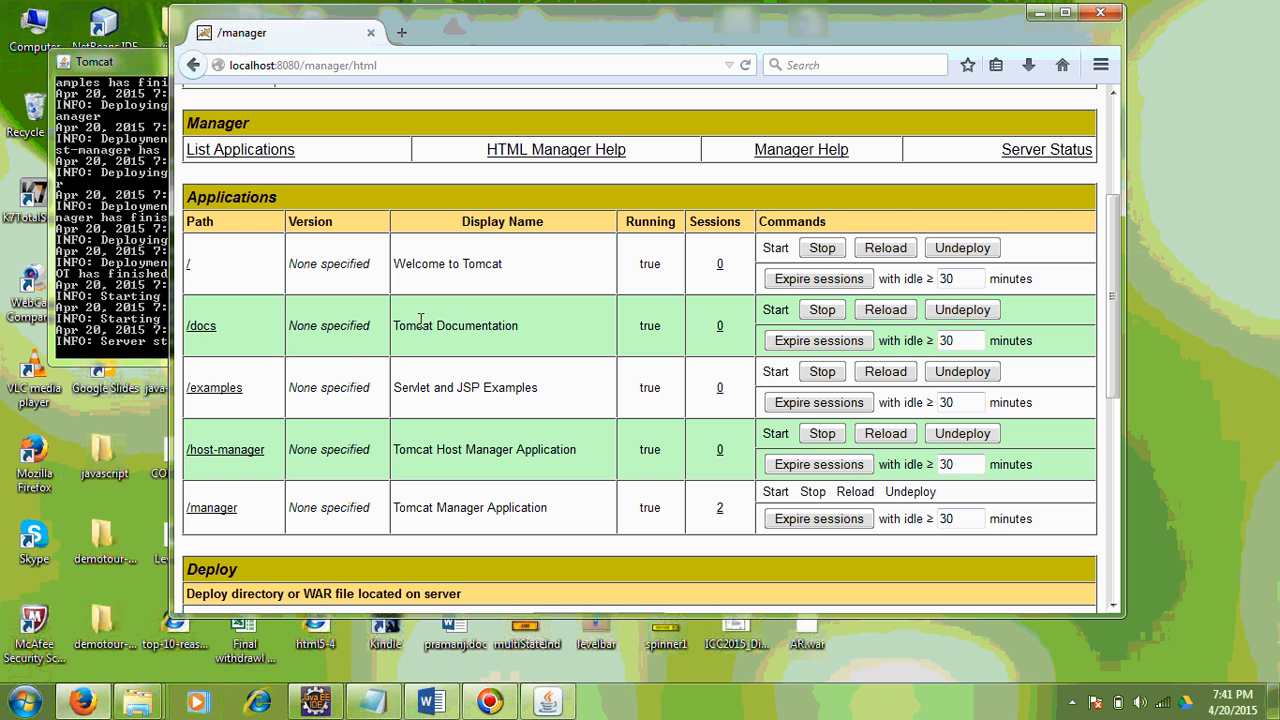
pyautogui.moveTo(1114, 282); pyautogui.dragTo(1116, 441)
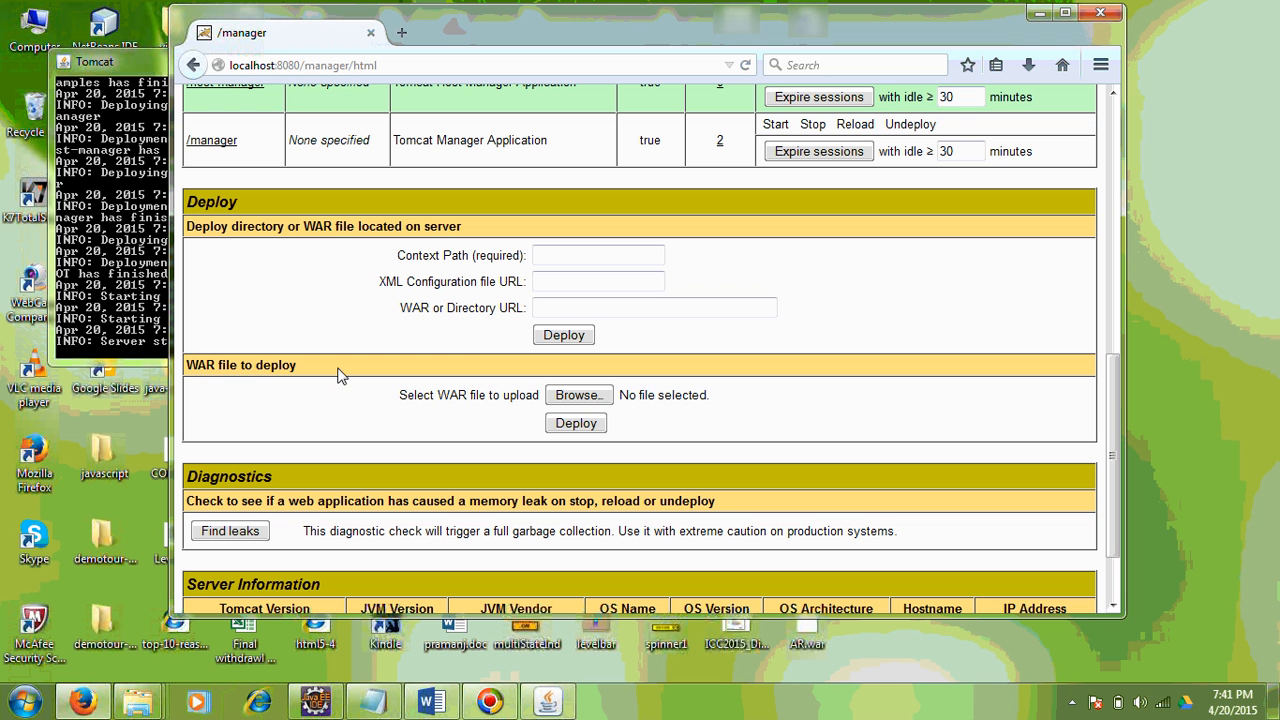
# Choose AR1.war from Local Disk (C:) as the WAR file to upload and deploy it.
pyautogui.click(578, 396)
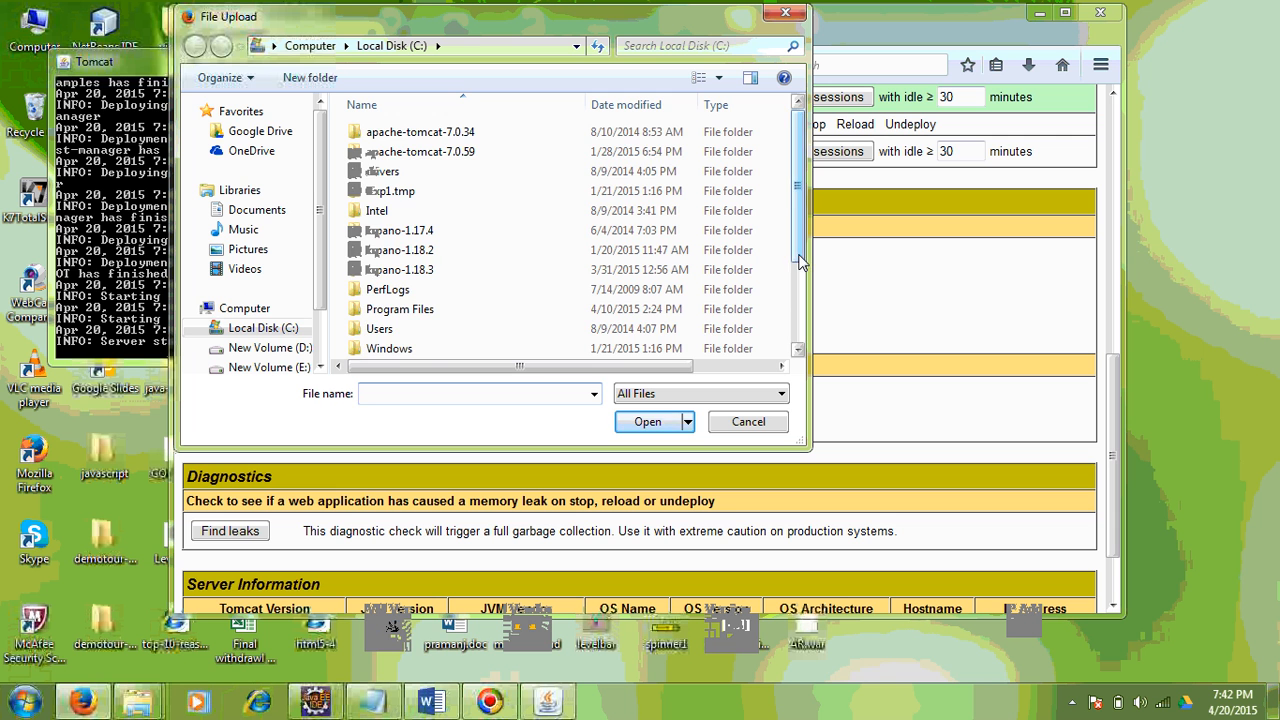
pyautogui.scroll(-2, 800, 350)
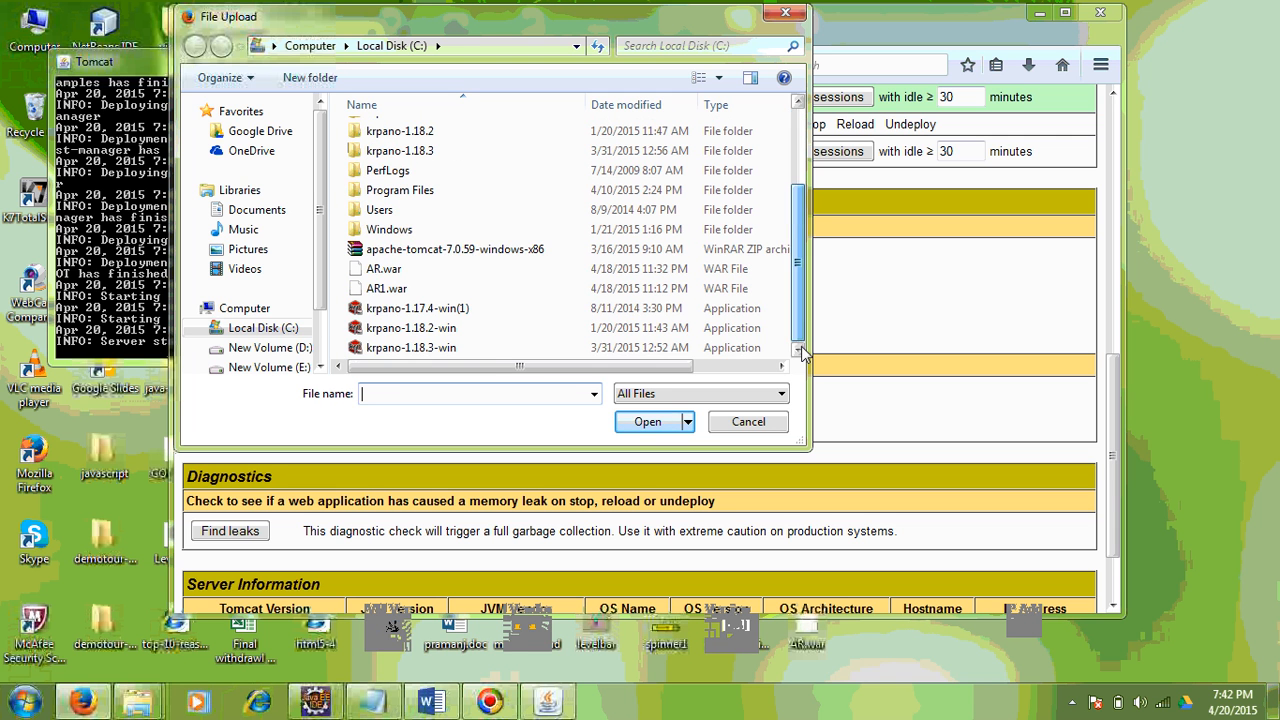
pyautogui.click(385, 290)
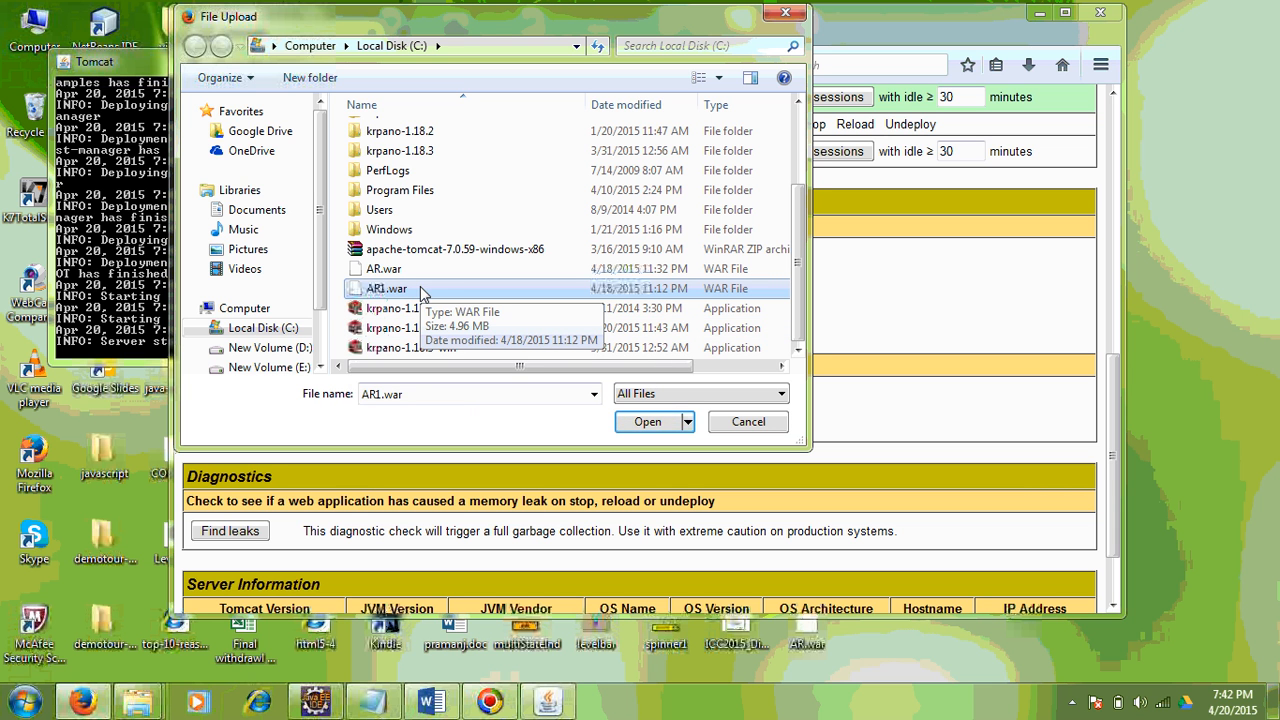
pyautogui.click(668, 428)
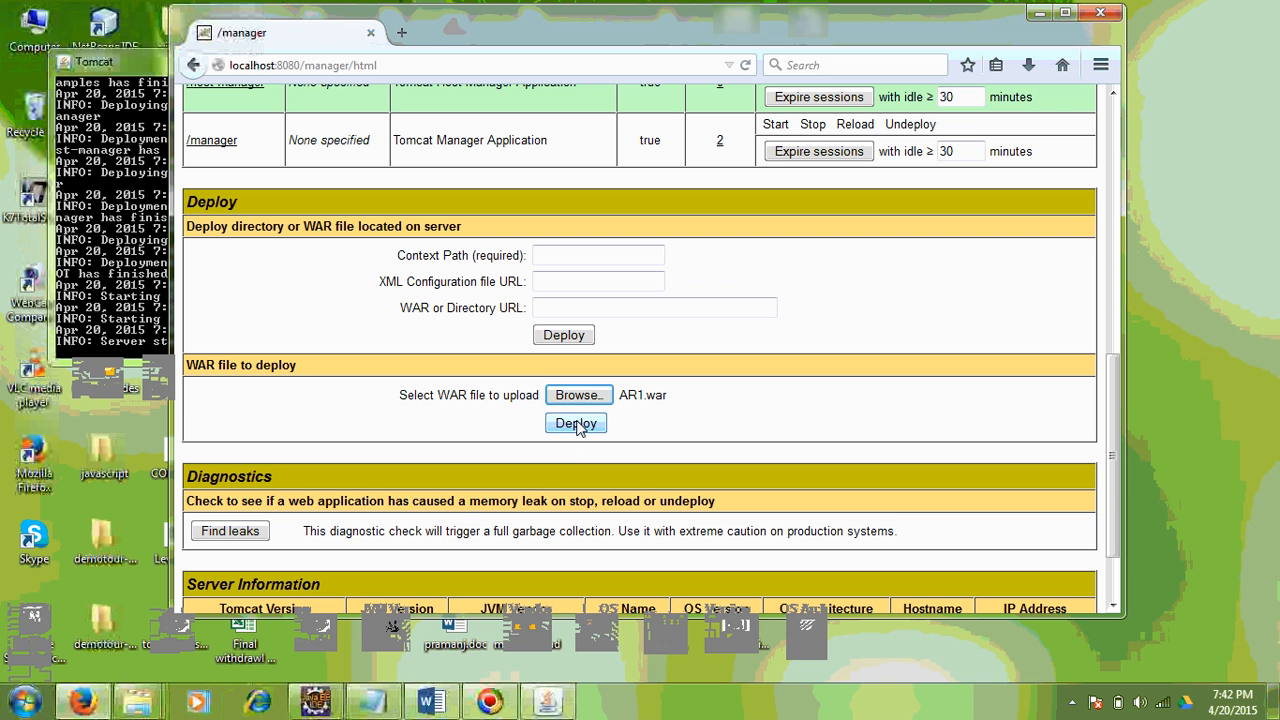
pyautogui.click(576, 424)
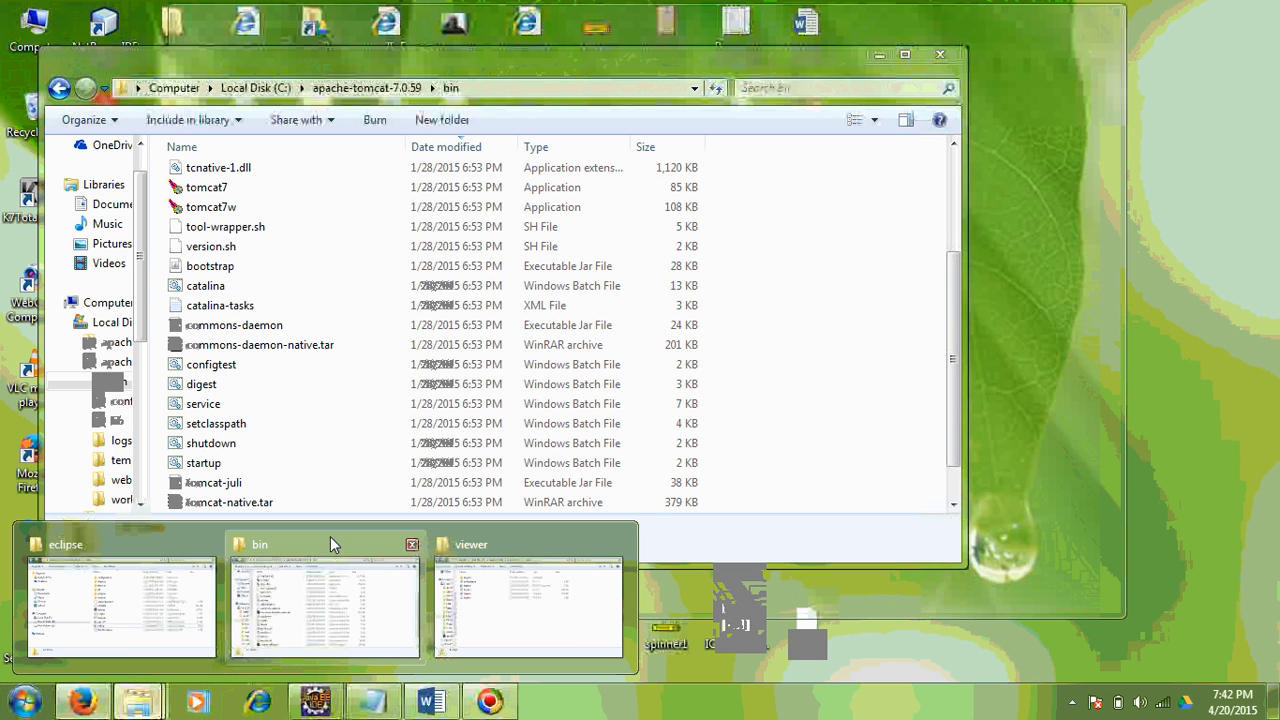
# Return to Tomcat's bin folder and open the error-file text document.
pyautogui.click(330, 536)
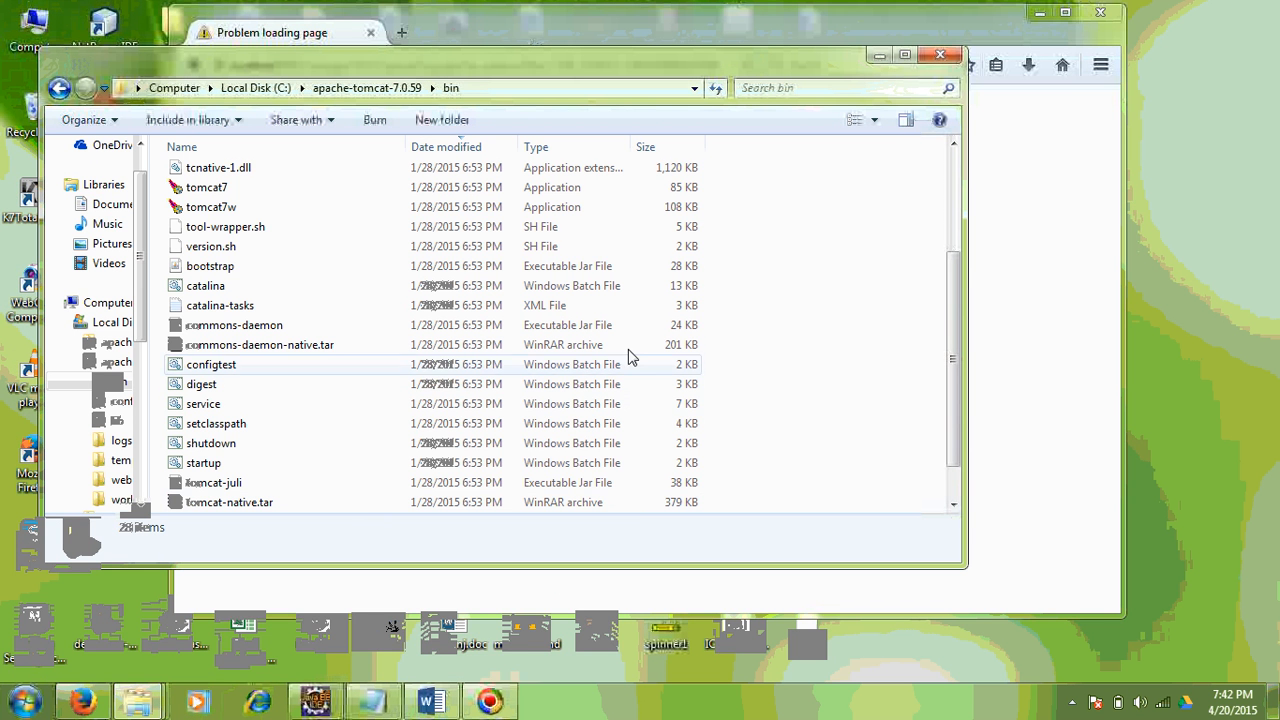
pyautogui.click(451, 88)
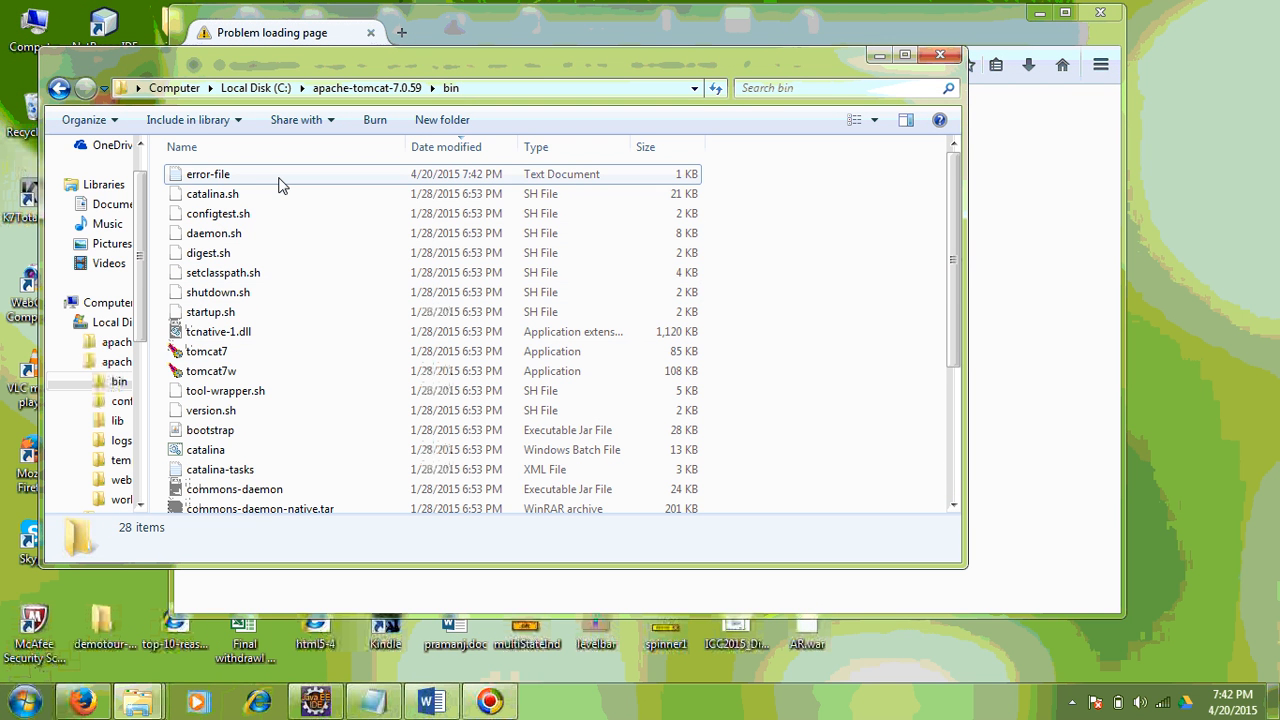
pyautogui.doubleClick(200, 175)
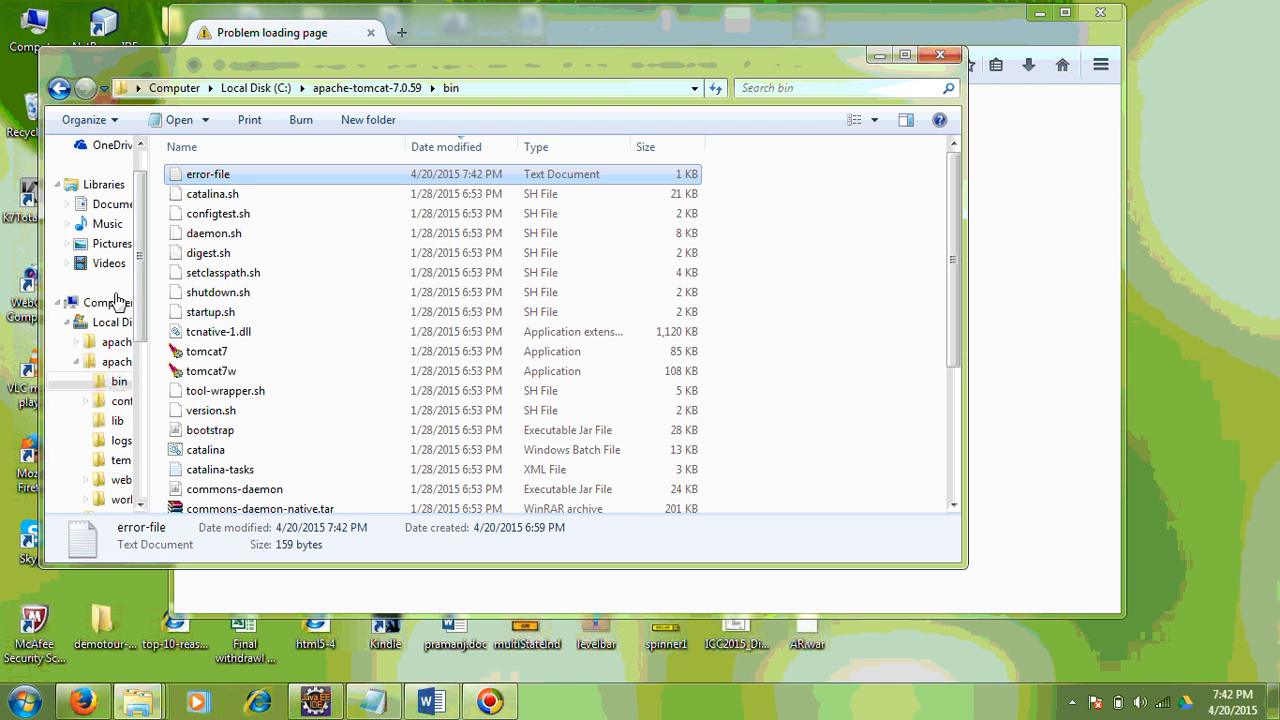
# Open the webapps folder of apache-tomcat-7.0.59 and select AR1.war.
pyautogui.click(368, 88)
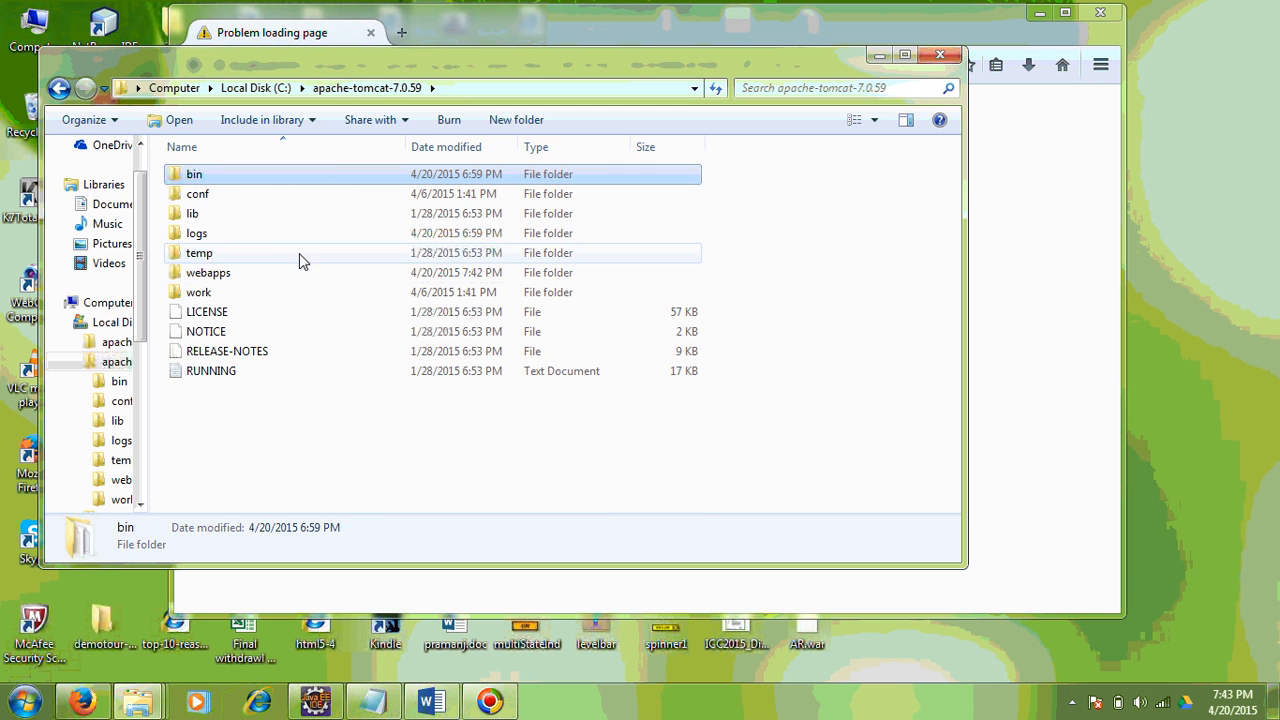
pyautogui.doubleClick(195, 272)
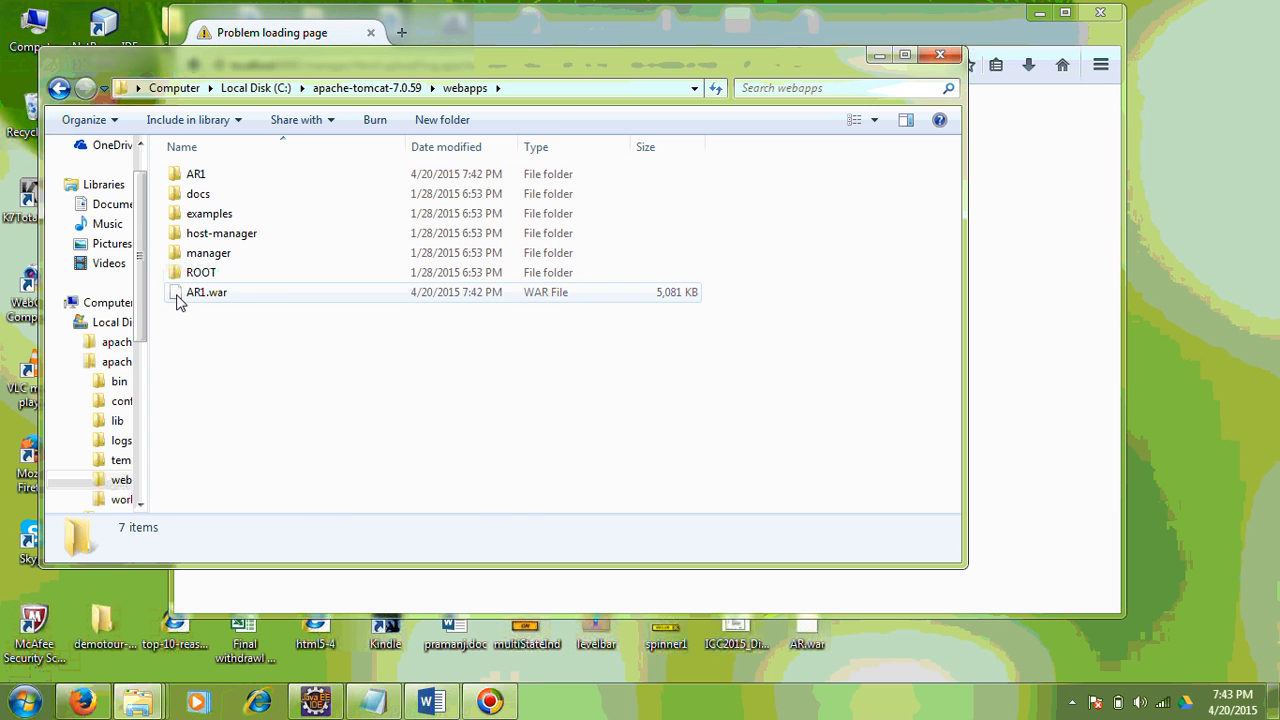
pyautogui.click(200, 293)
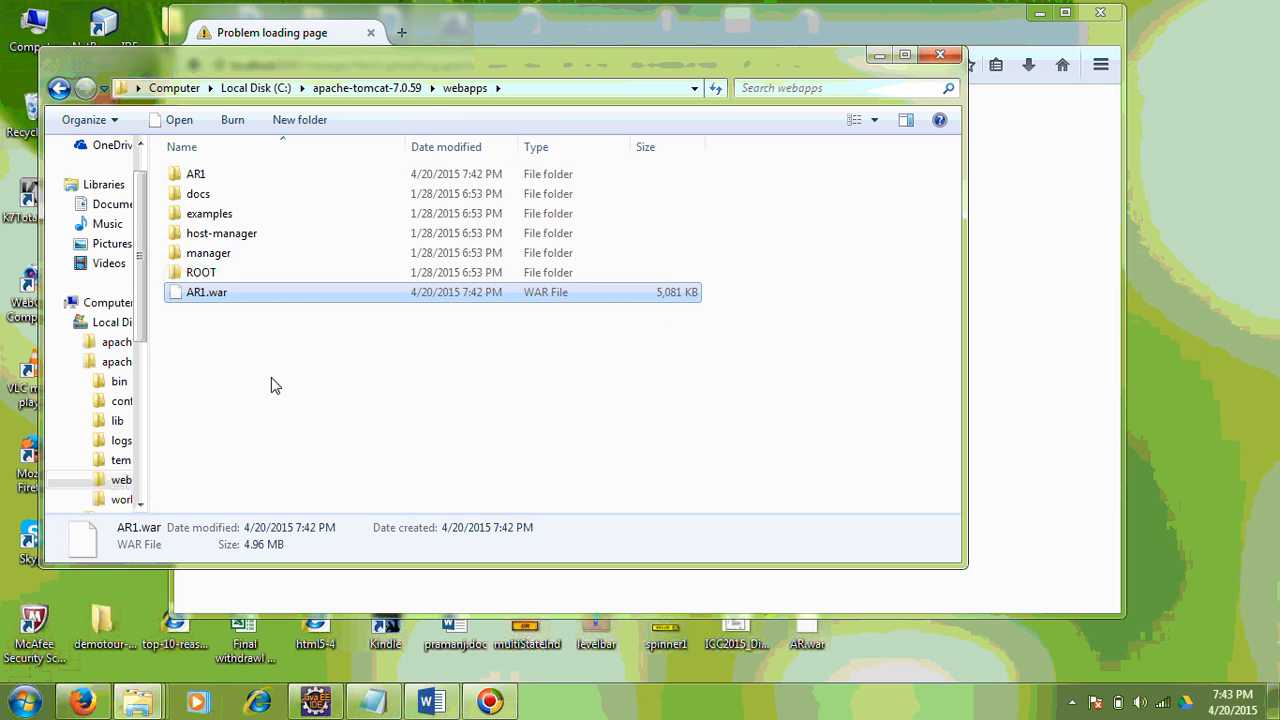
# Delete AR1.war and the AR1 folder from Tomcat's webapps folder.
pyautogui.press('Delete')
pyautogui.click(713, 428)
pyautogui.click(199, 175)
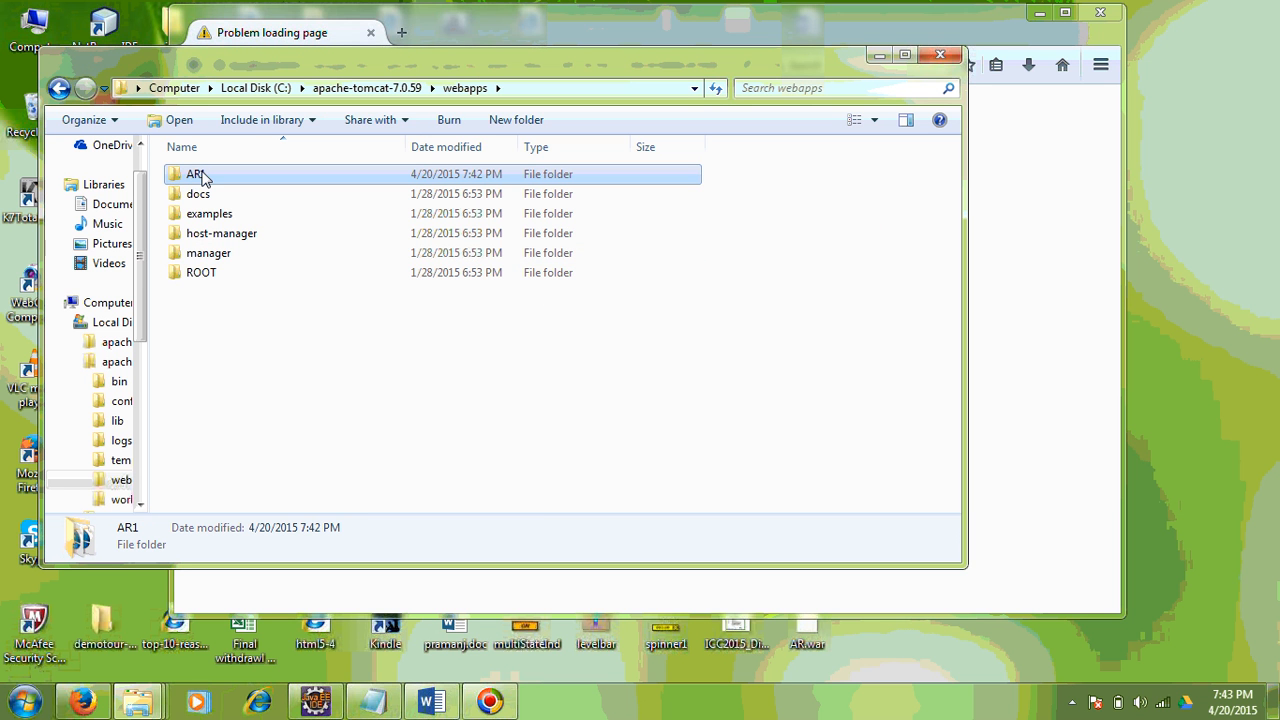
pyautogui.press('Delete')
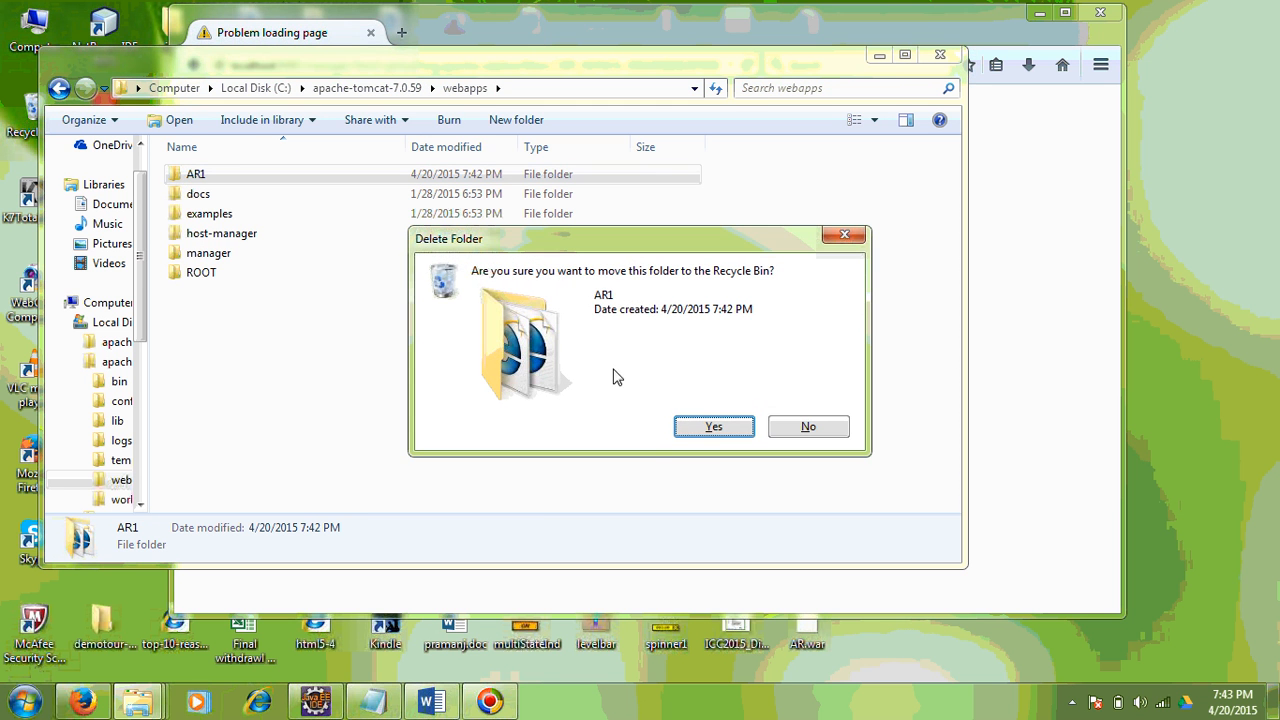
pyautogui.click(713, 427)
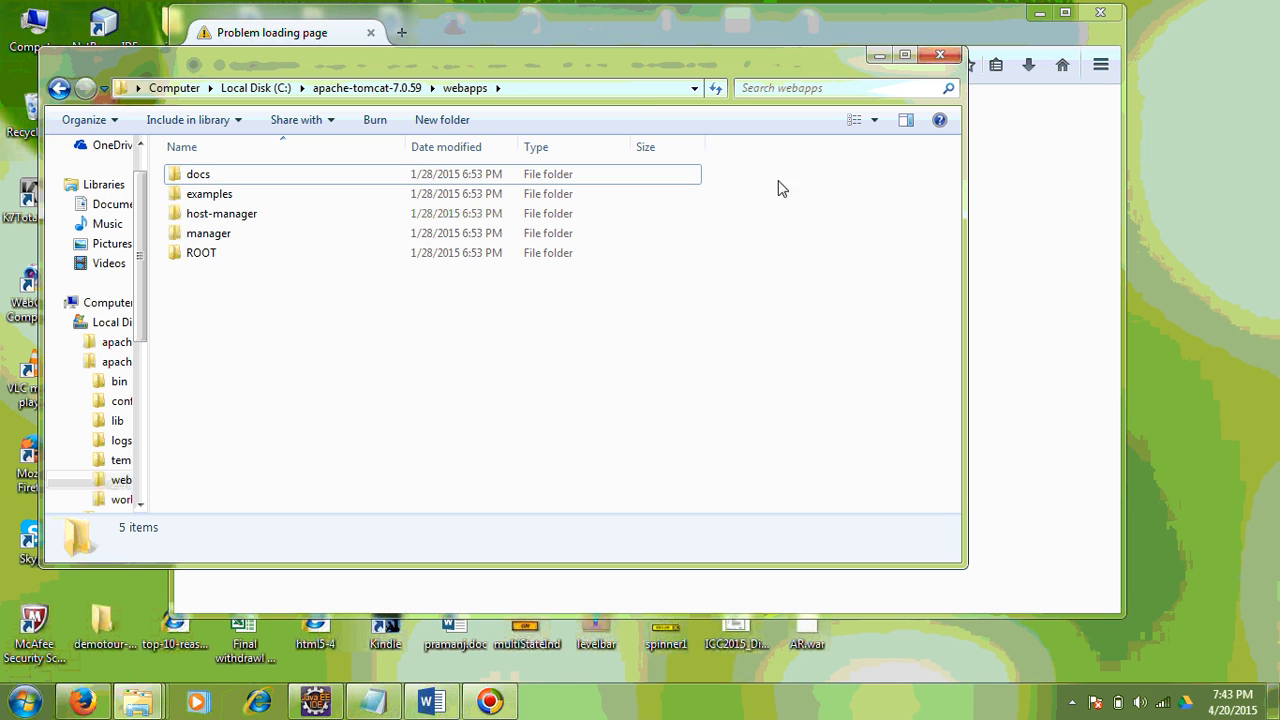
# Switch to Firefox and try to load localhost:8080.
pyautogui.click(83, 703)
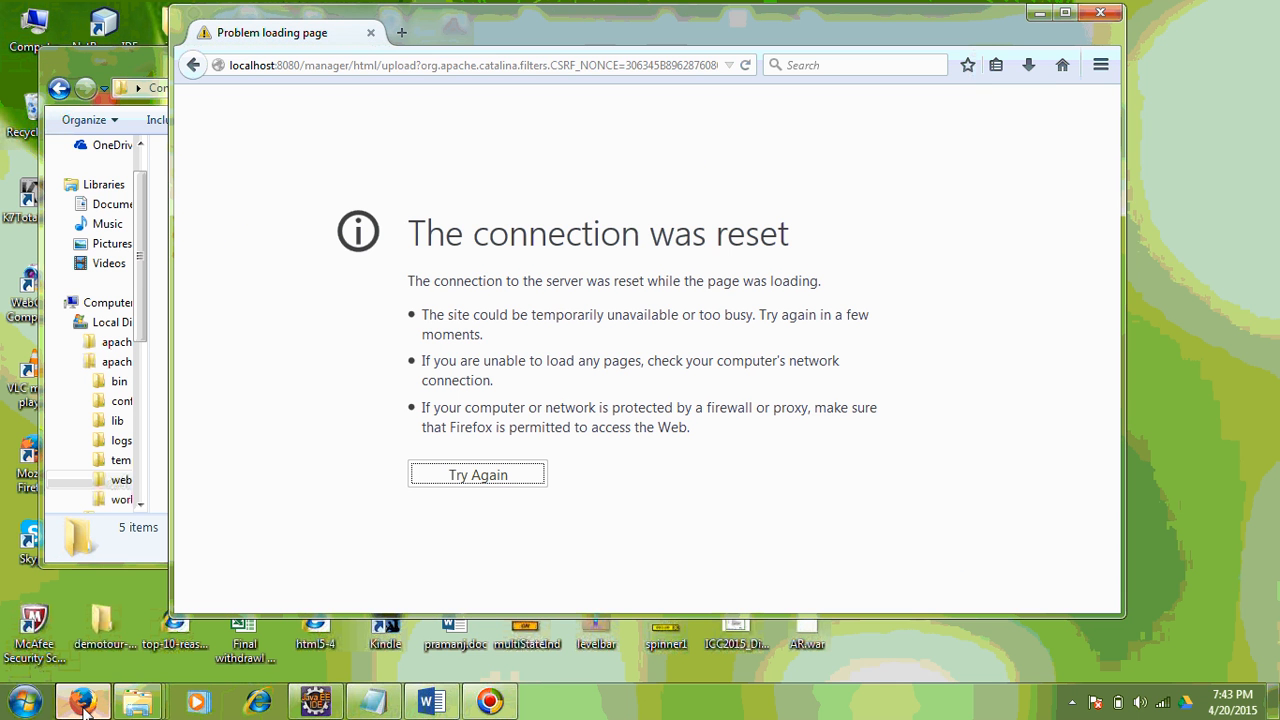
pyautogui.click(355, 66)
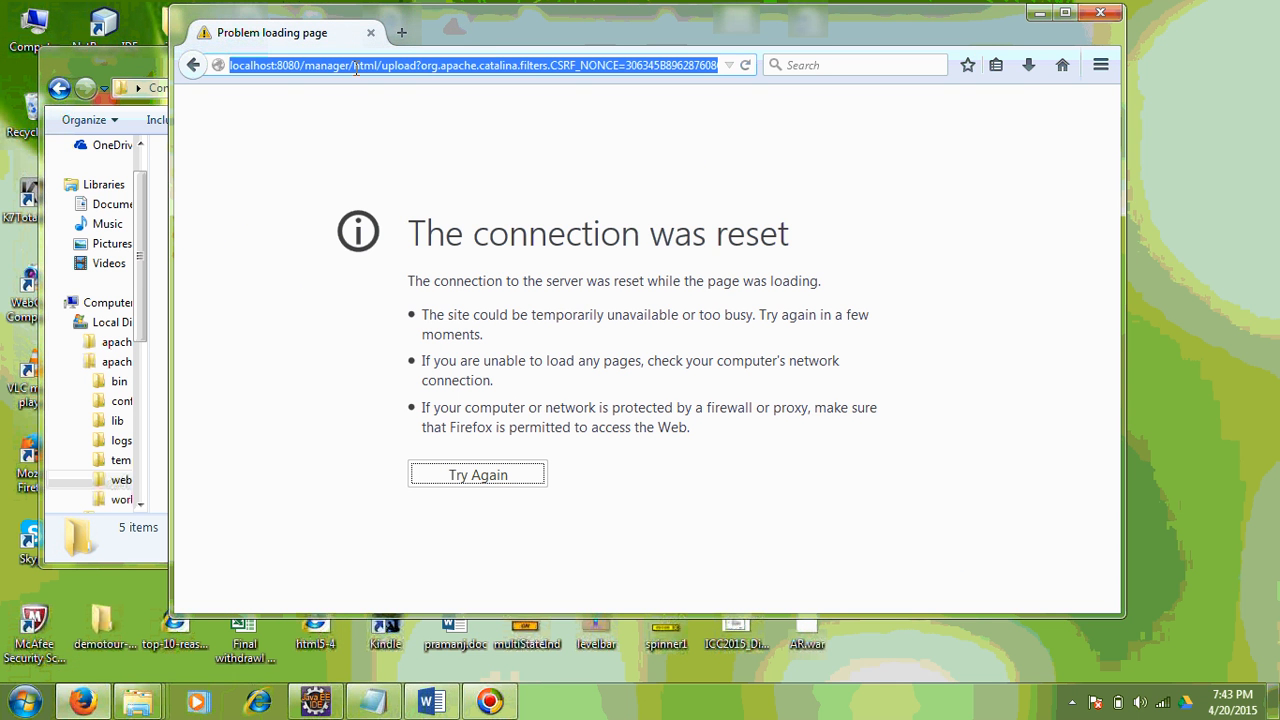
pyautogui.write('local')
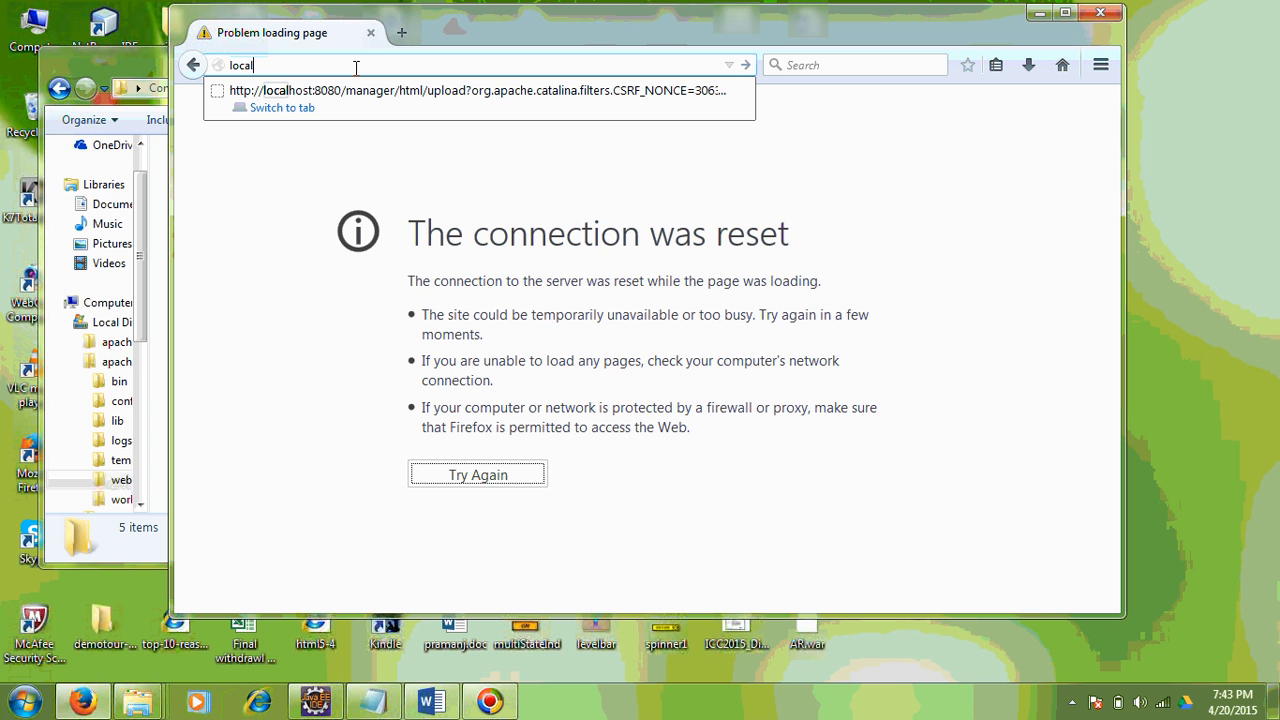
pyautogui.write('host:8080')
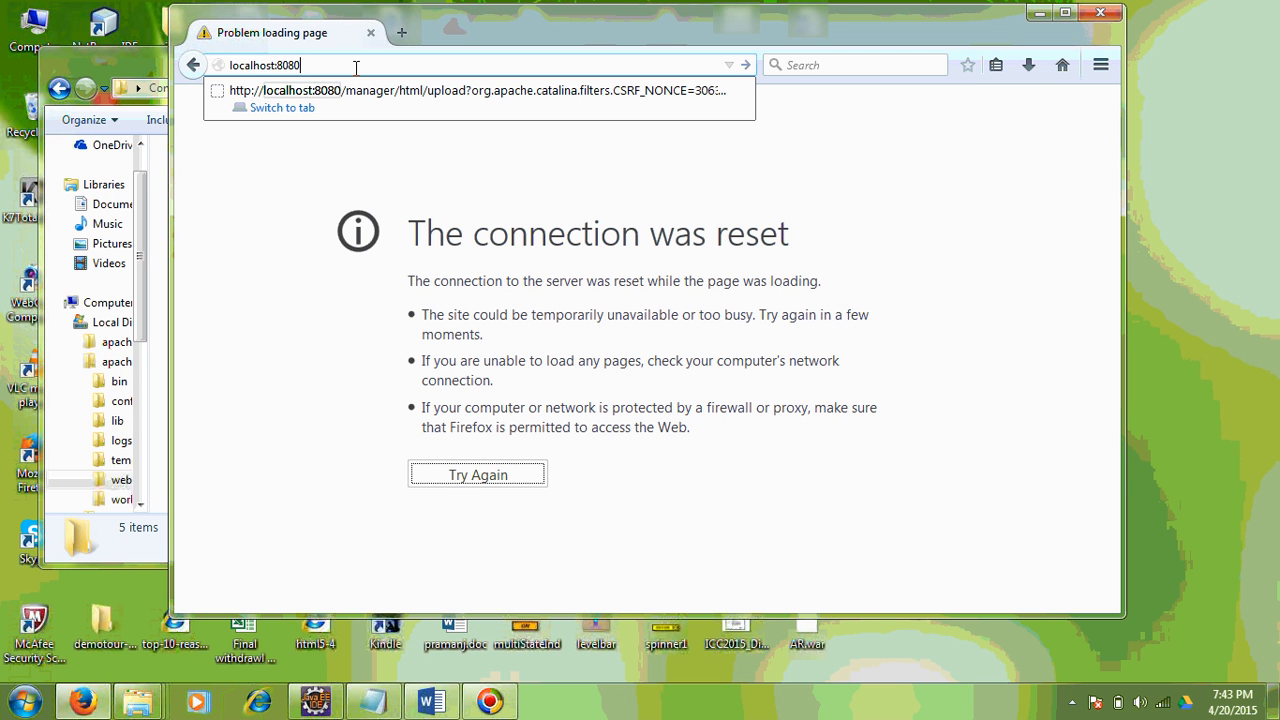
pyautogui.press('Return')
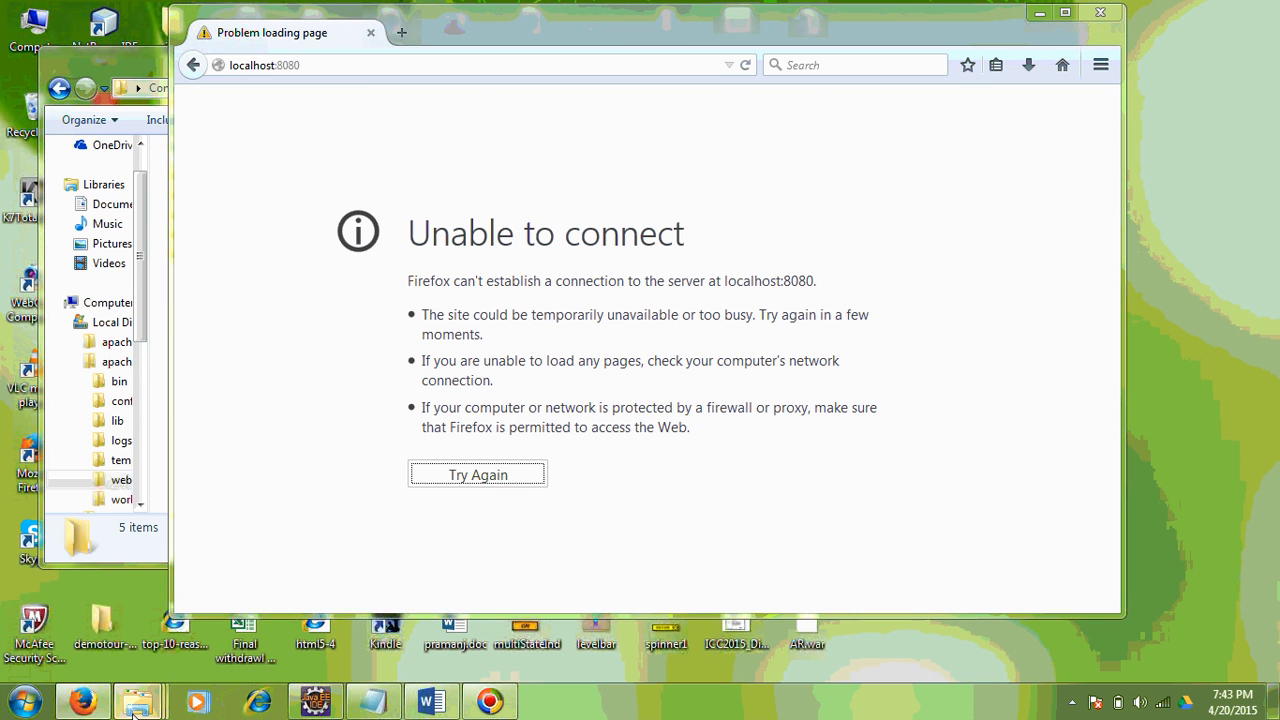
# Return to the bin folder of apache-tomcat-7.0.59 in File Explorer and run the startup batch file.
pyautogui.moveTo(150, 704)
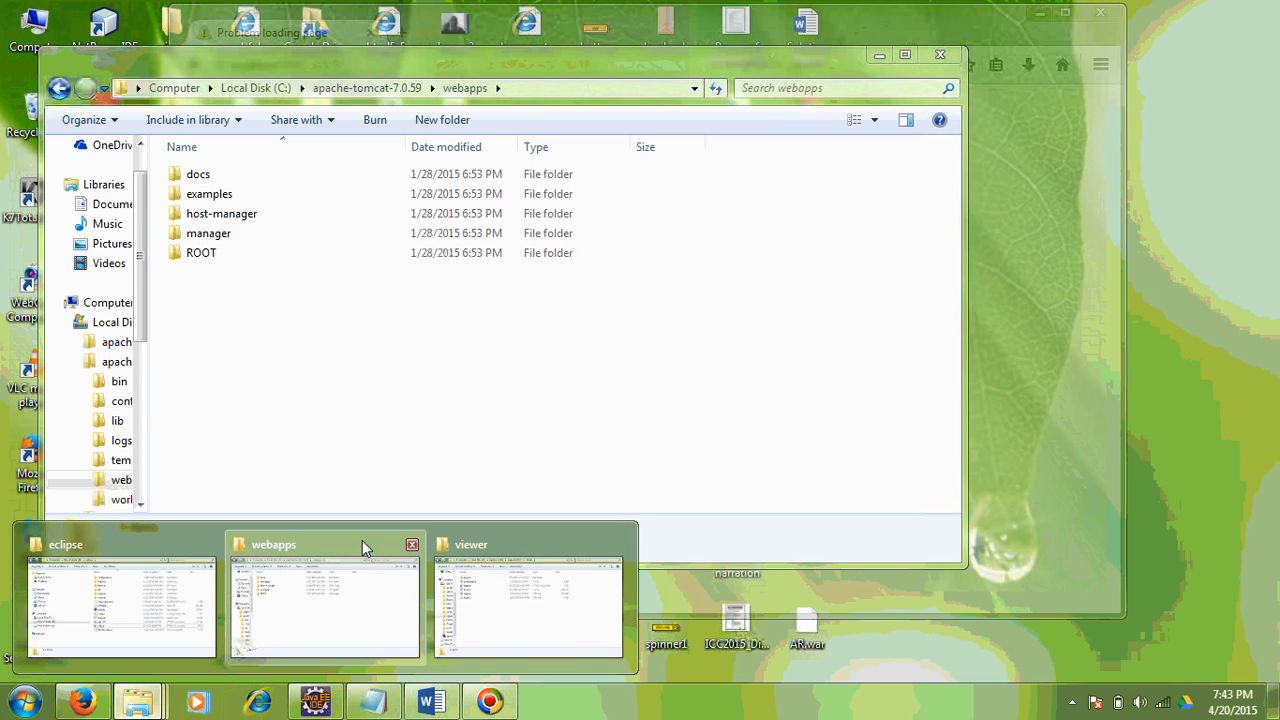
pyautogui.click(362, 540)
pyautogui.click(396, 91)
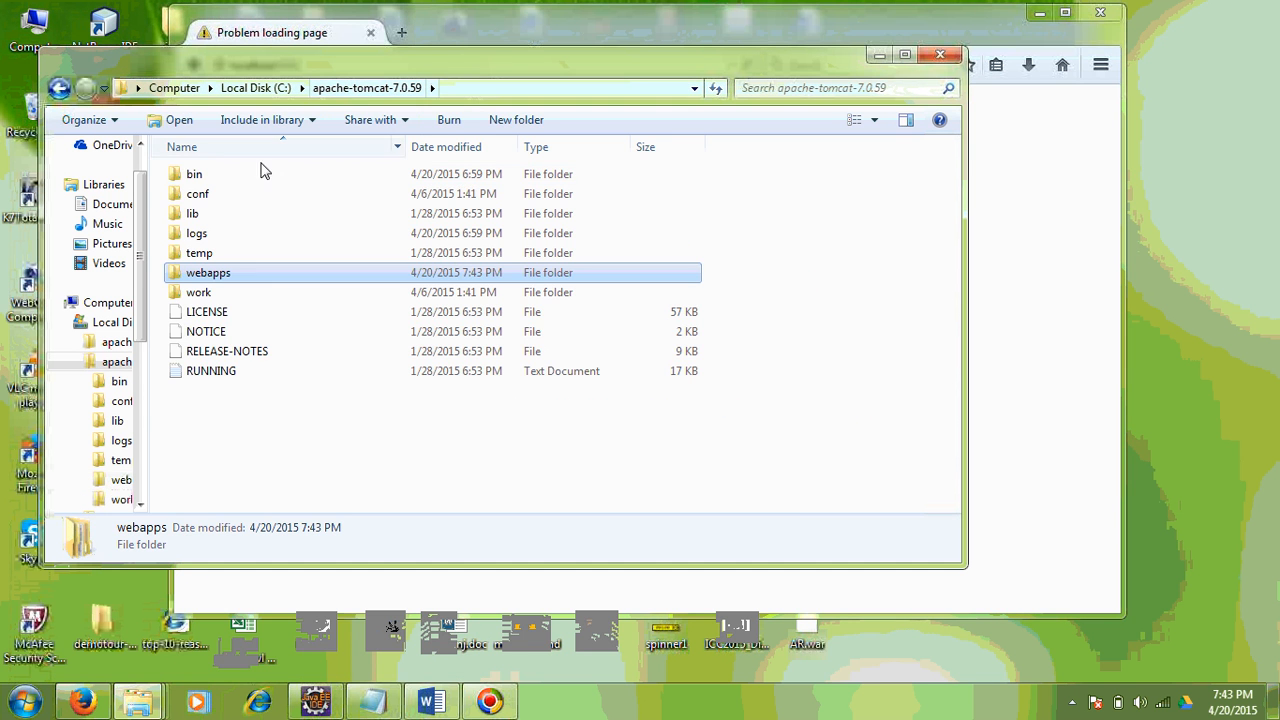
pyautogui.doubleClick(218, 175)
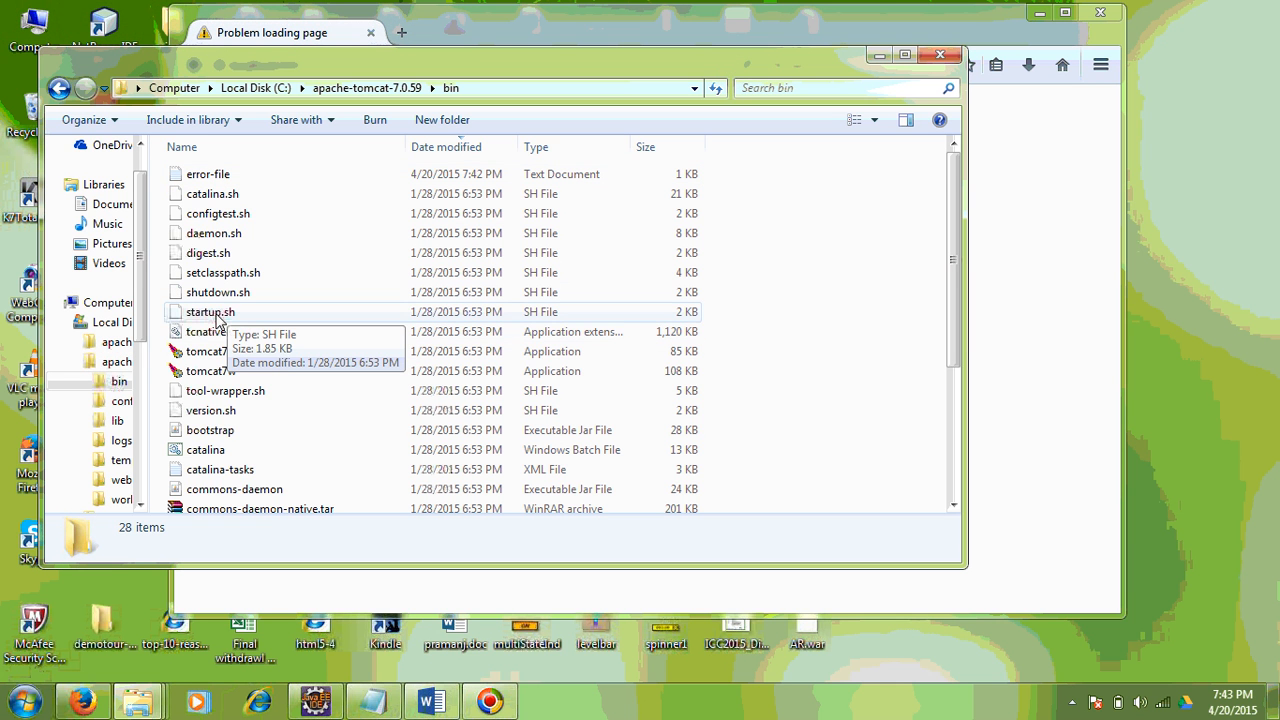
pyautogui.scroll(-3, 340, 330)
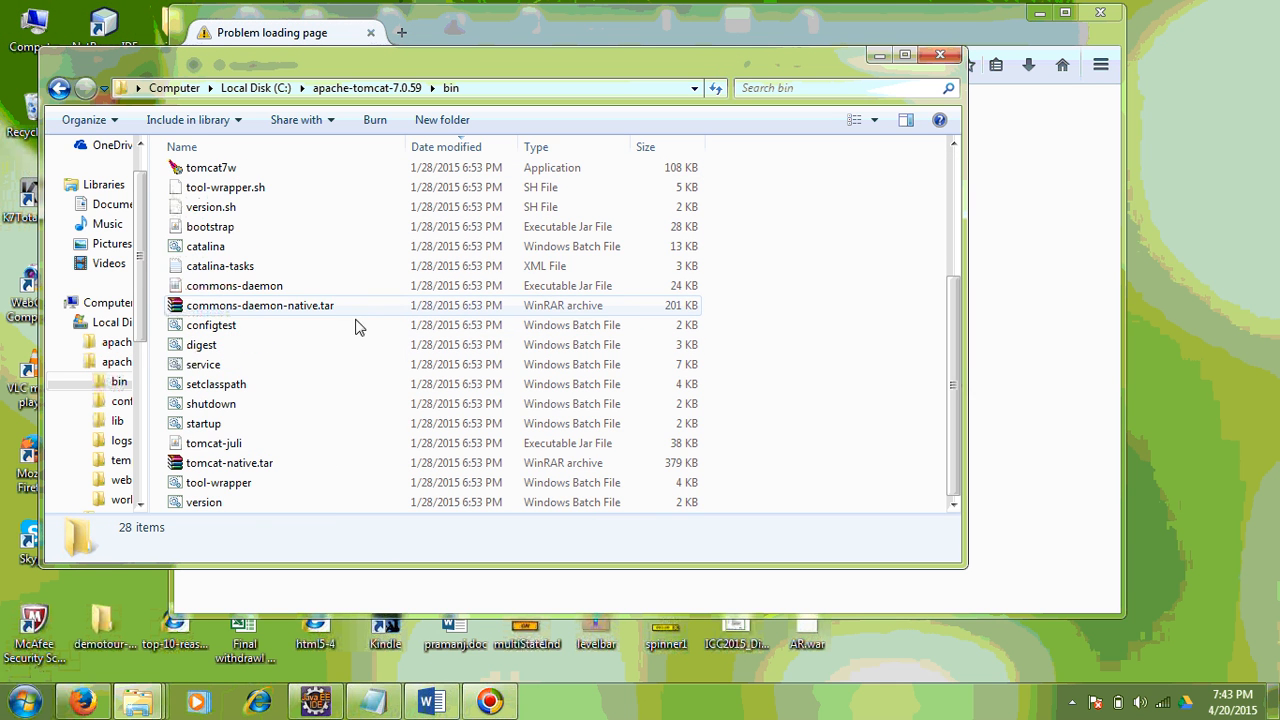
pyautogui.doubleClick(210, 431)
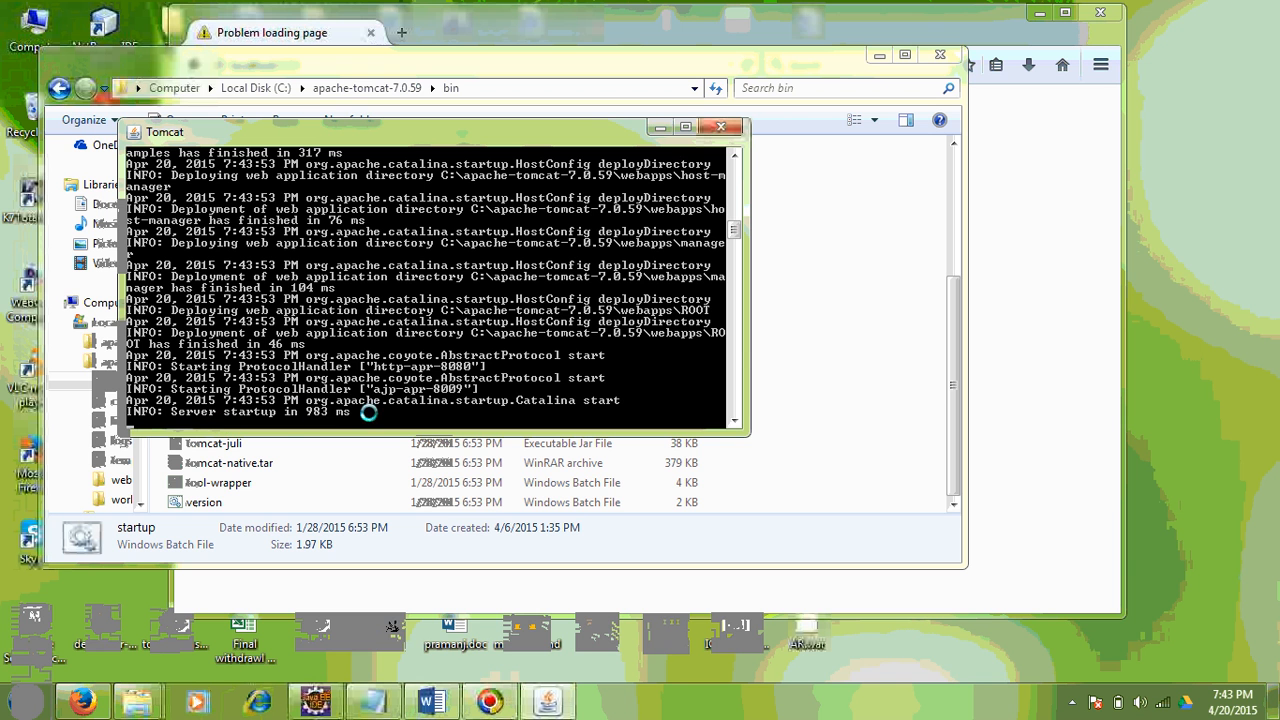
# Reload localhost:8080 in Firefox and open the Manager App at its WAR file deployment section.
pyautogui.click(88, 696)
pyautogui.click(415, 64)
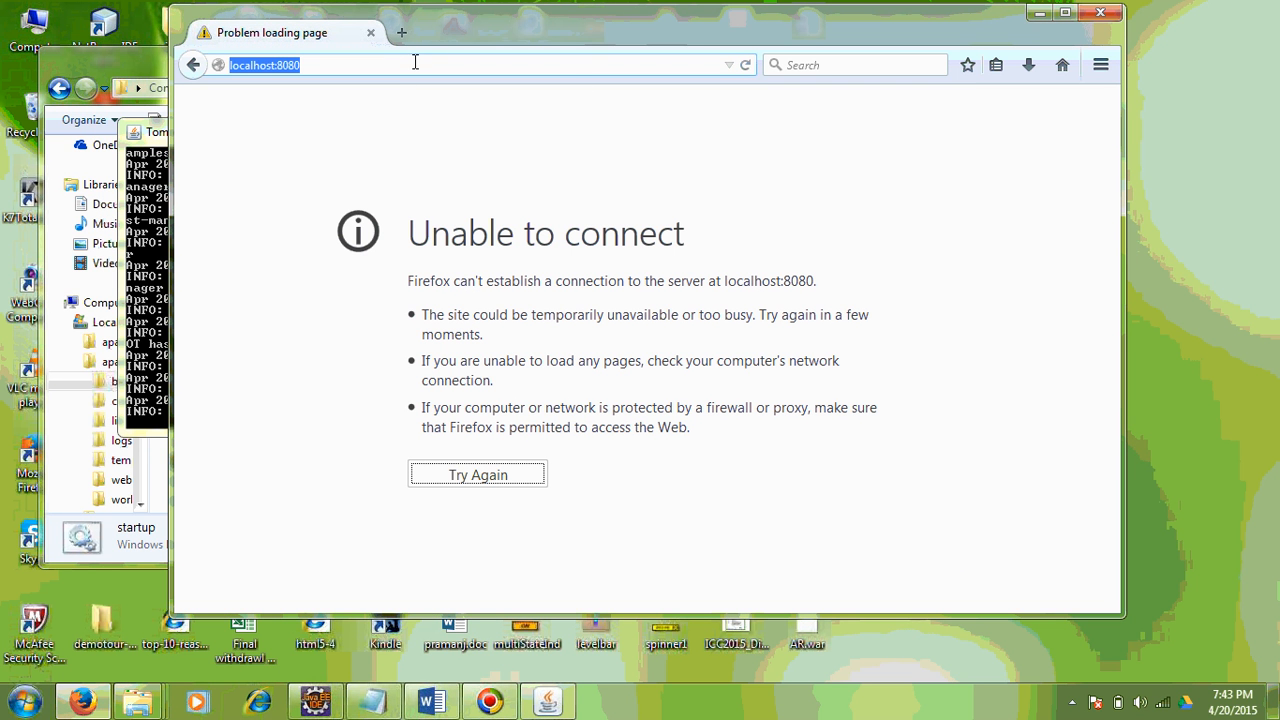
pyautogui.click(745, 65)
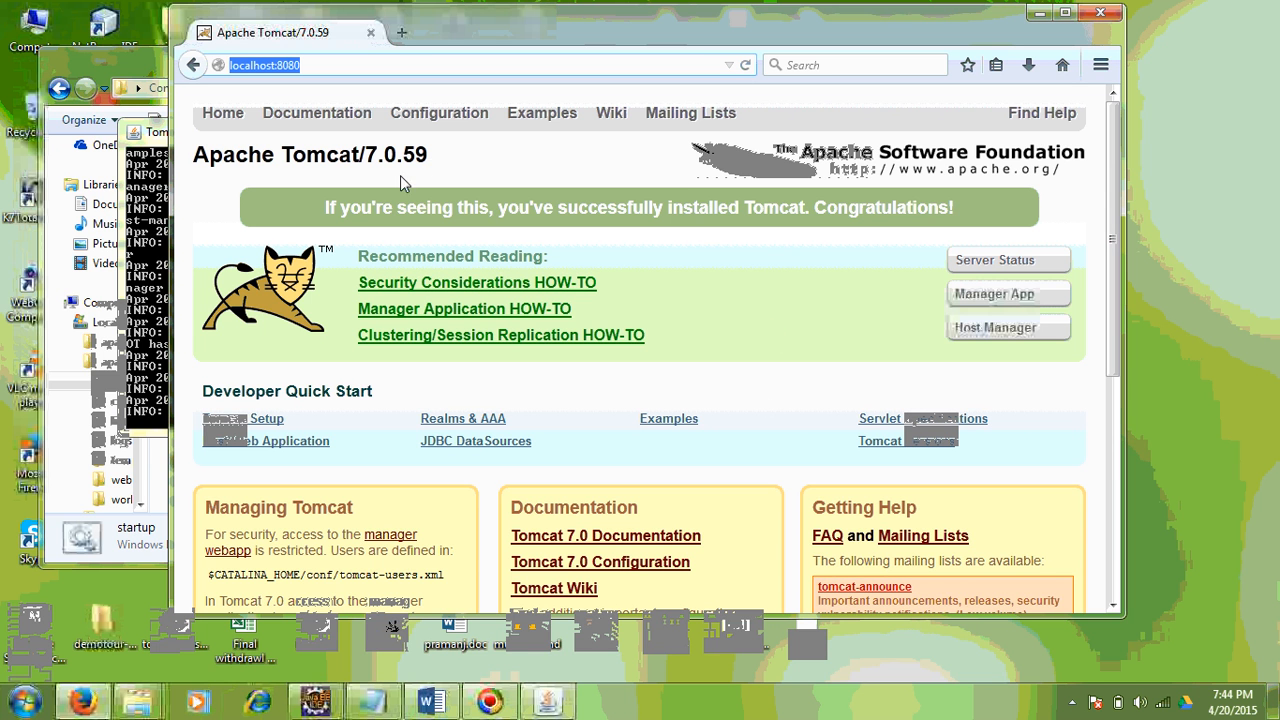
pyautogui.click(994, 296)
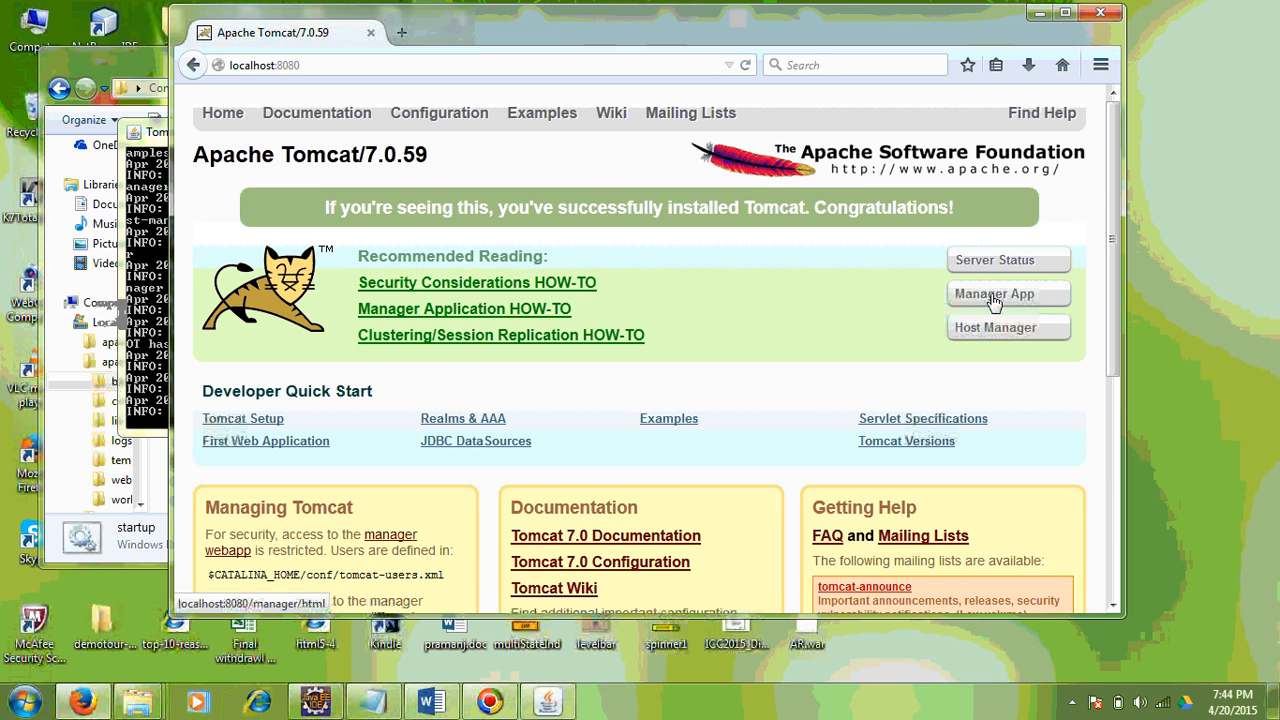
pyautogui.moveTo(1112, 200); pyautogui.dragTo(1122, 505)
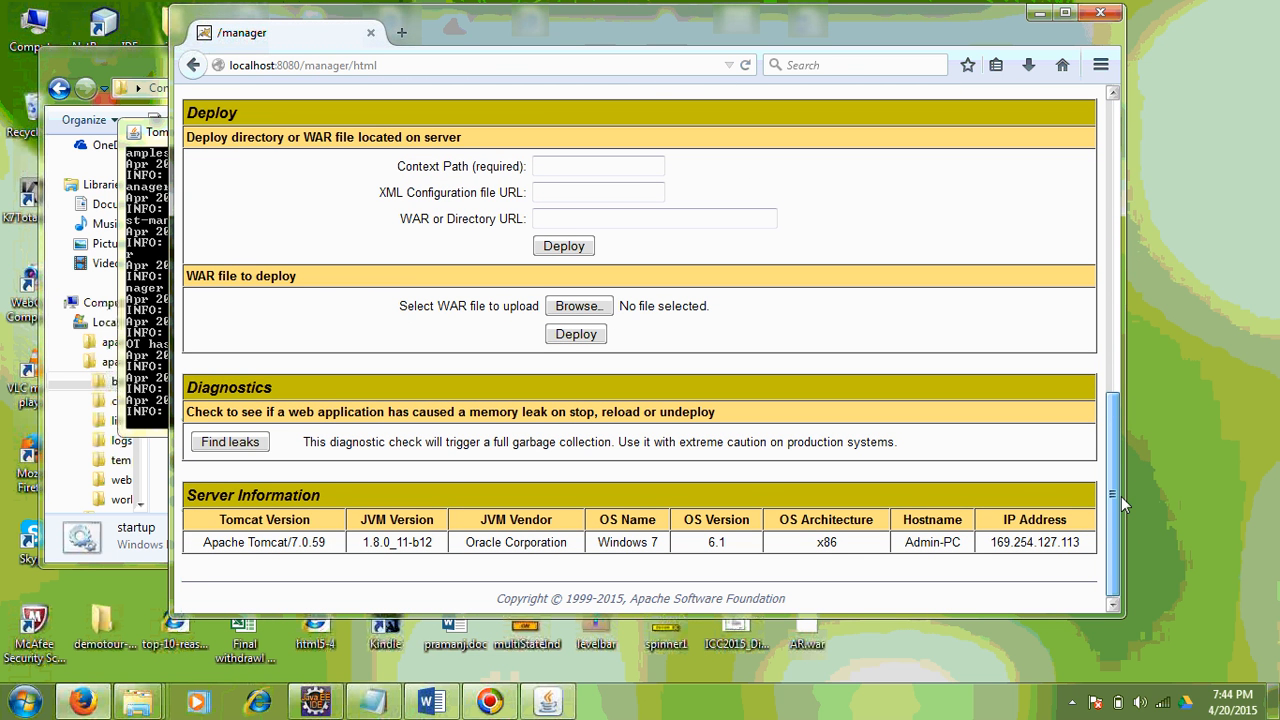
# Choose AR.war from Local Disk (C:) as the WAR file to upload and deploy it.
pyautogui.click(572, 308)
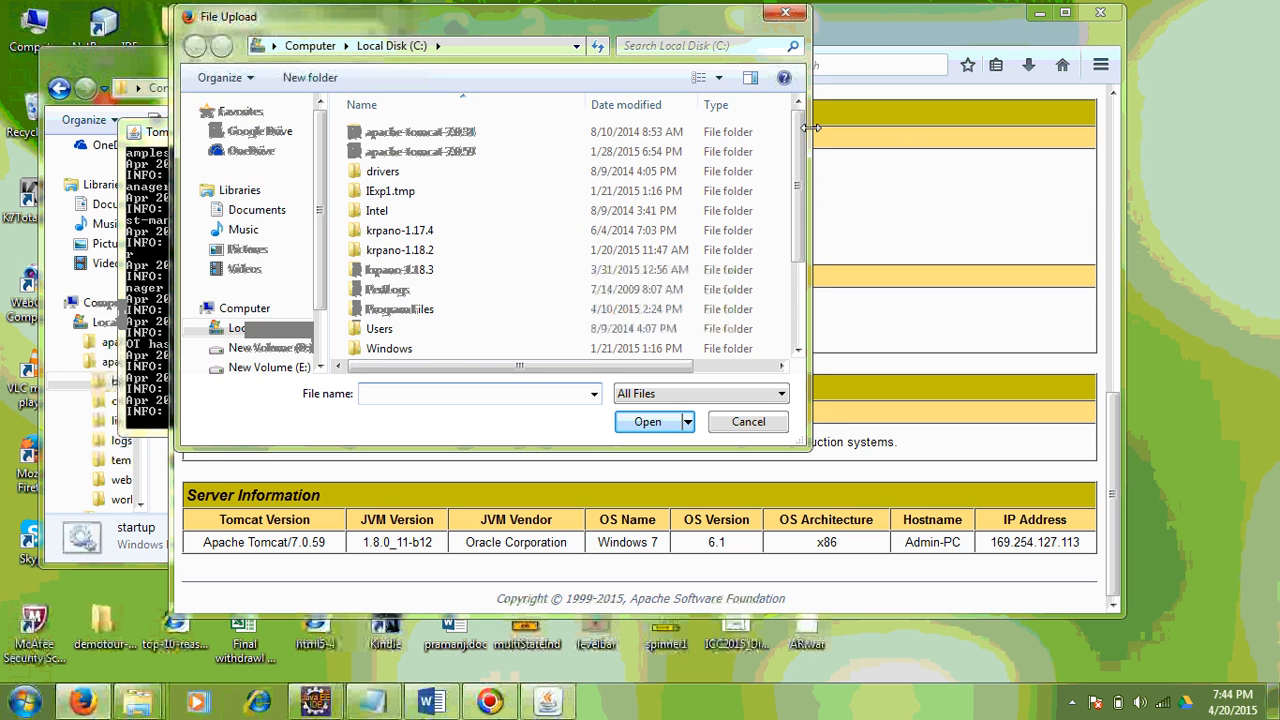
pyautogui.scroll(-2, 808, 245)
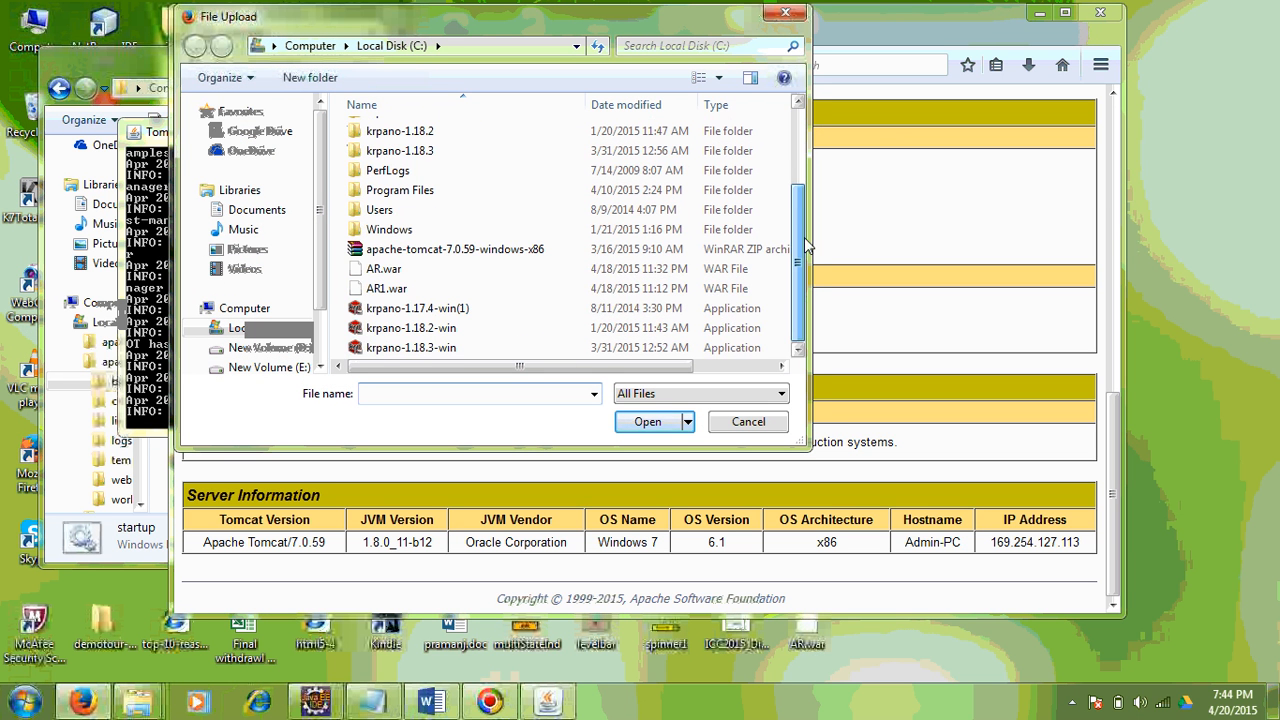
pyautogui.click(358, 271)
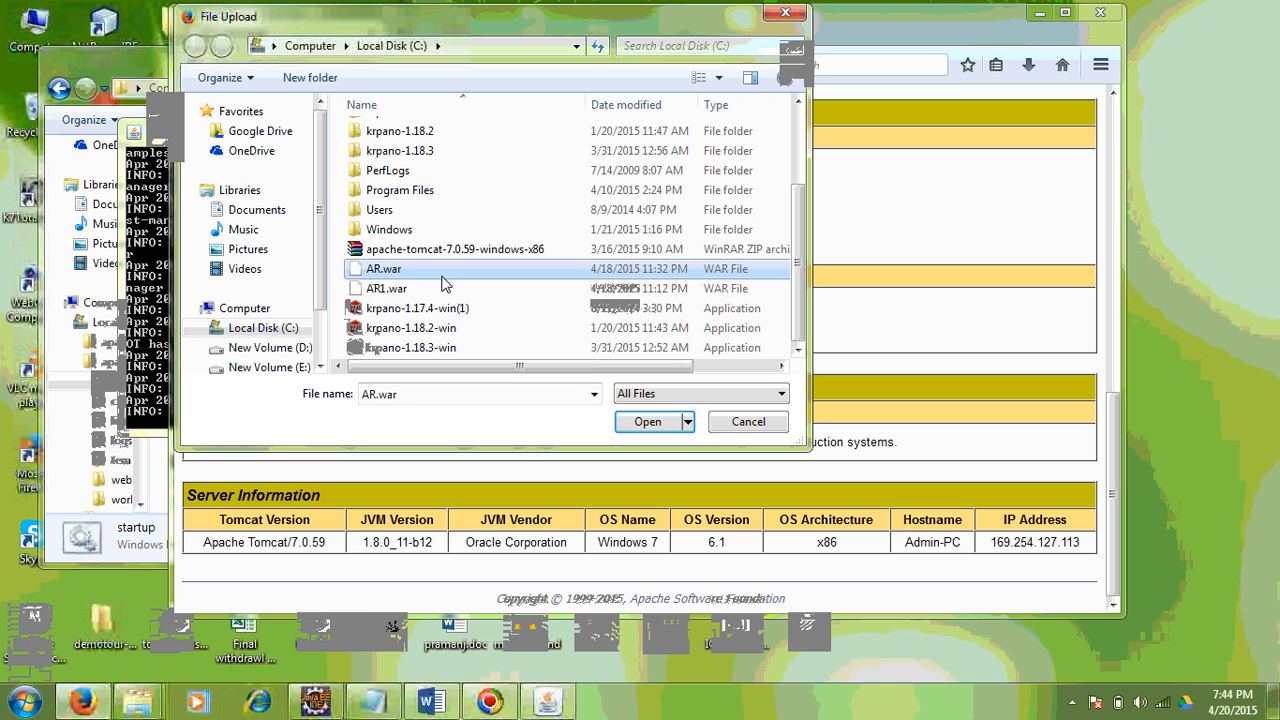
pyautogui.click(648, 423)
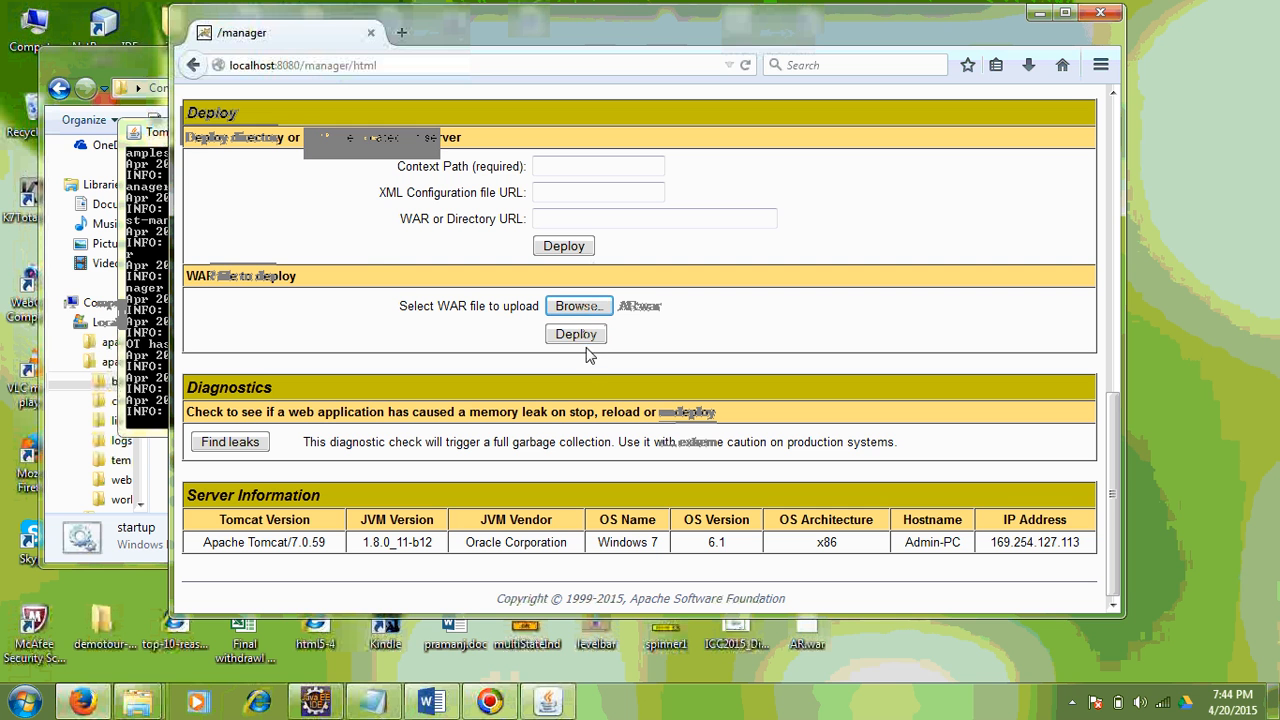
pyautogui.click(580, 342)
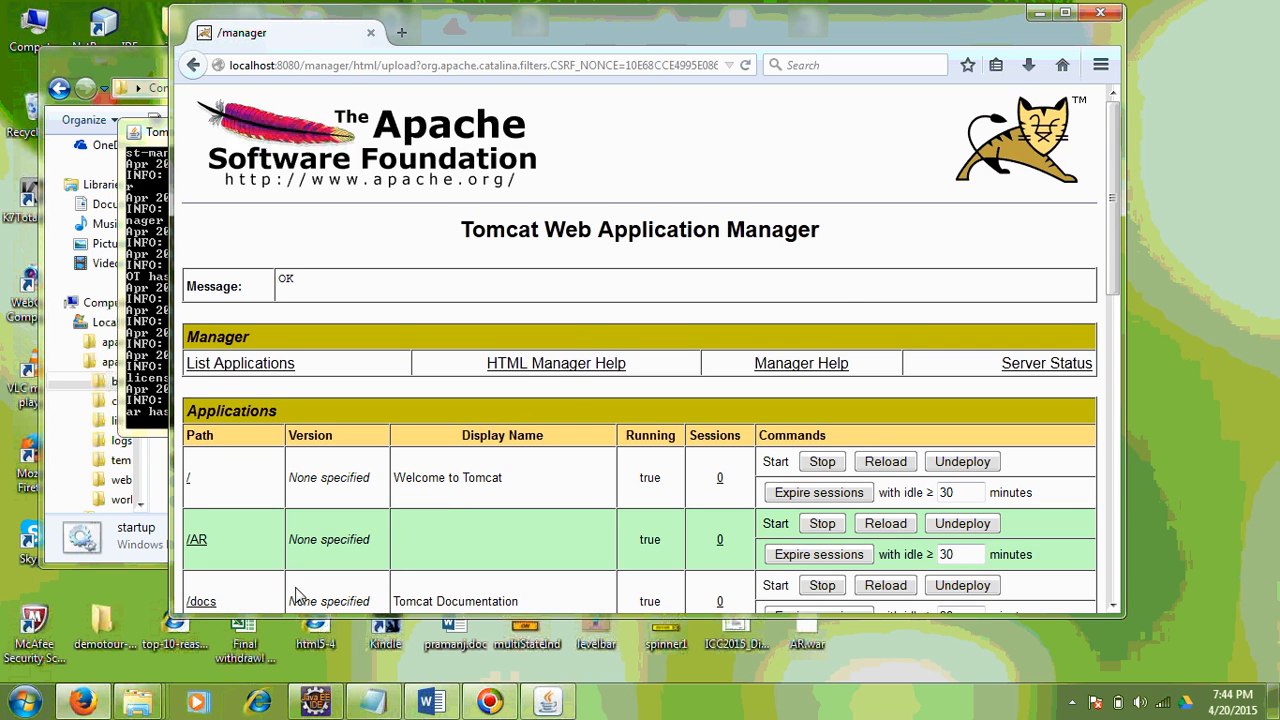
# Review the Manager's application list and the Tomcat console output for the AR deployment.
pyautogui.scroll(-5, 300, 517)
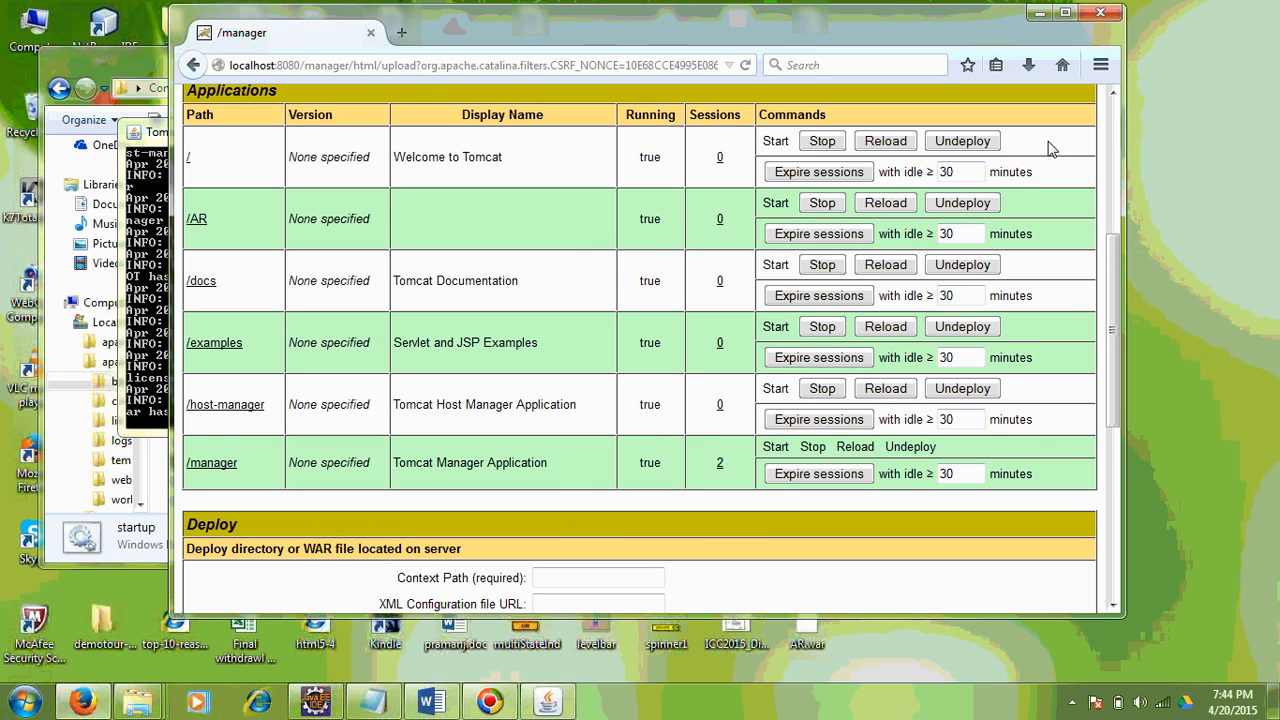
pyautogui.click(1040, 13)
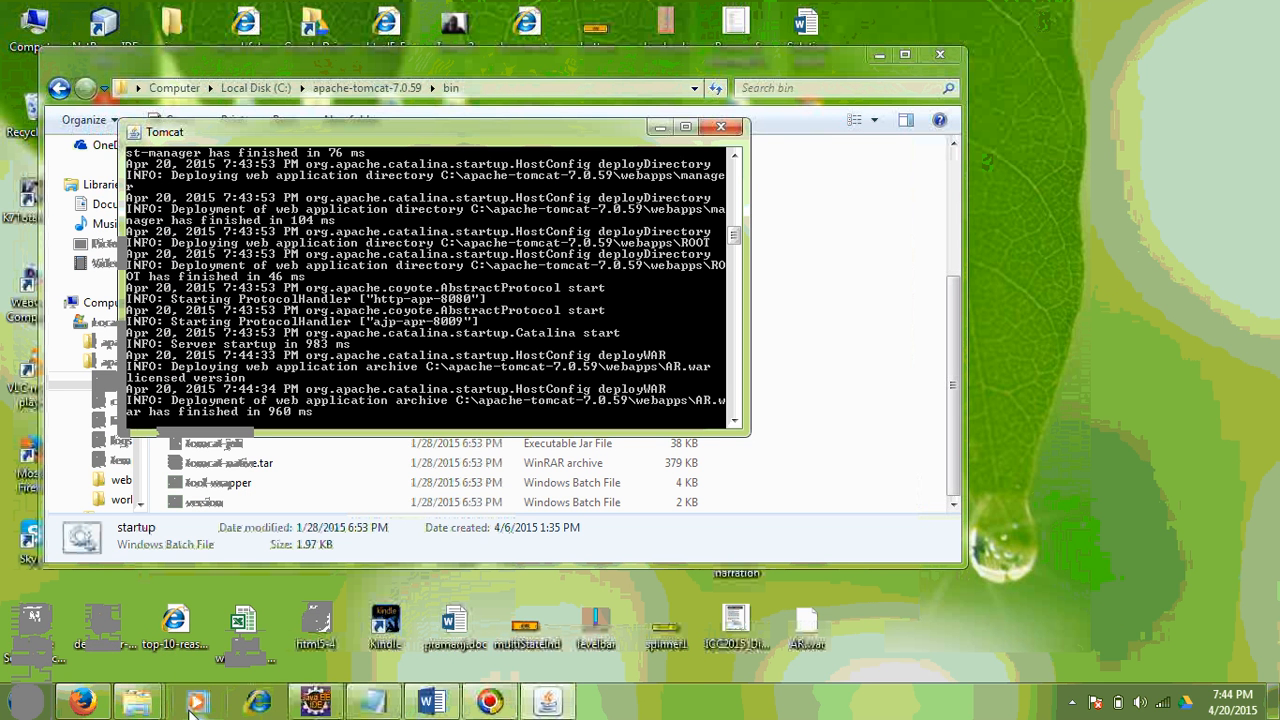
pyautogui.click(84, 703)
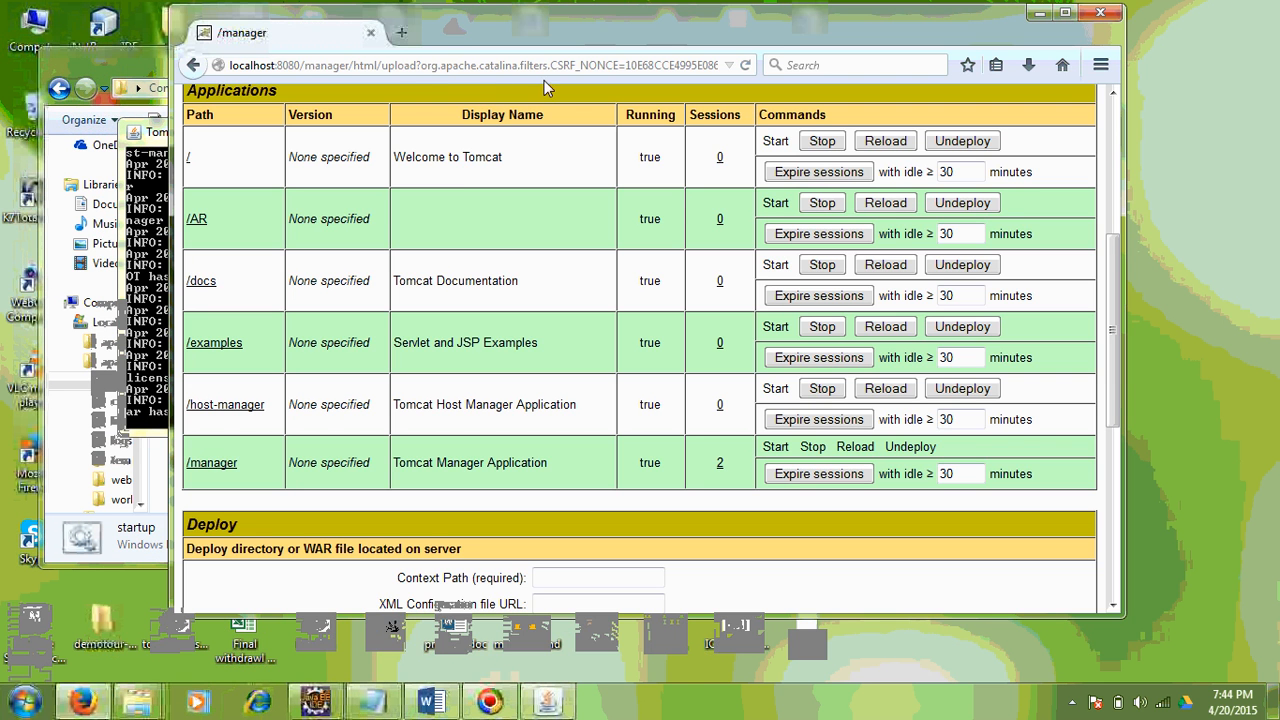
# Load localhost:8080/AR in a new browser tab.
pyautogui.click(402, 34)
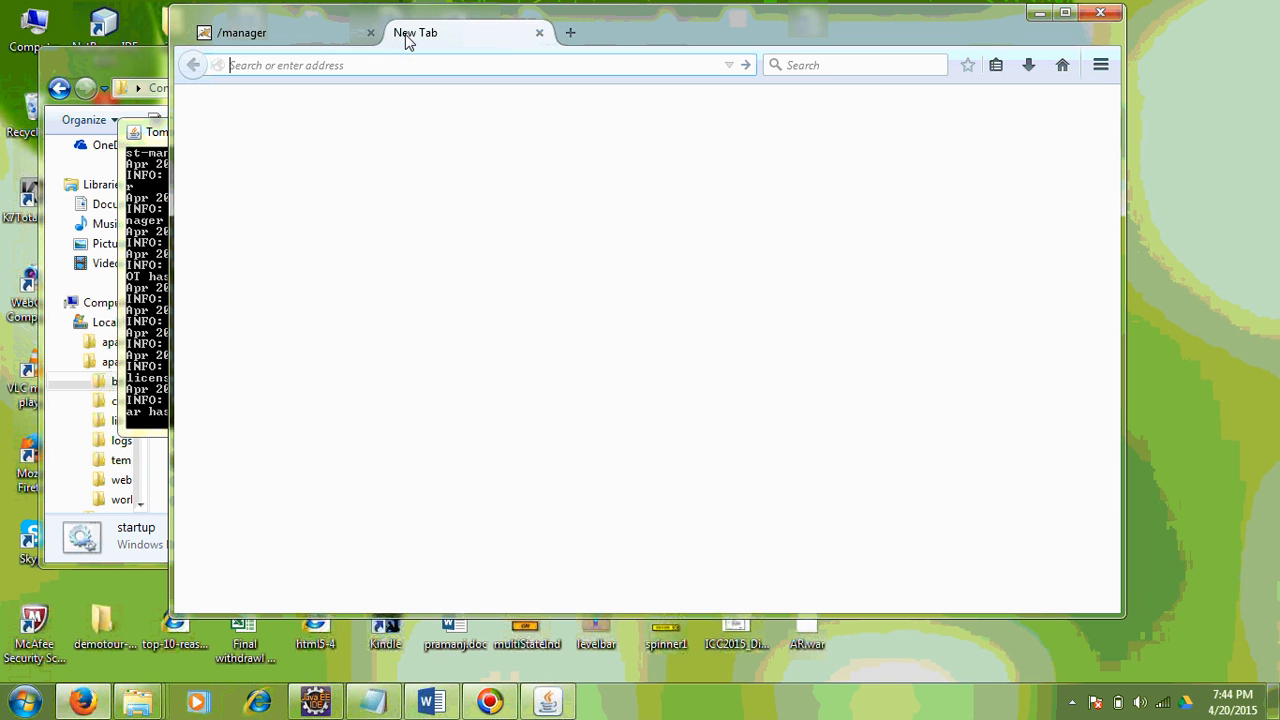
pyautogui.click(413, 64)
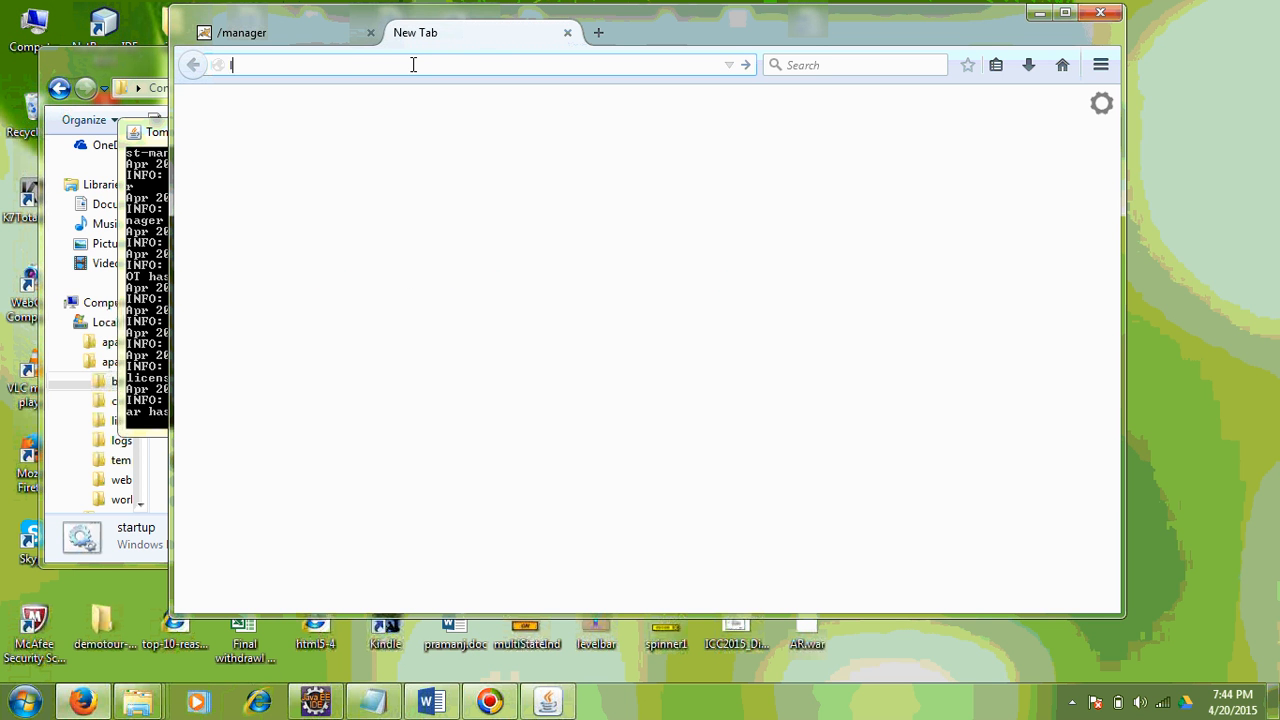
pyautogui.write('localho')
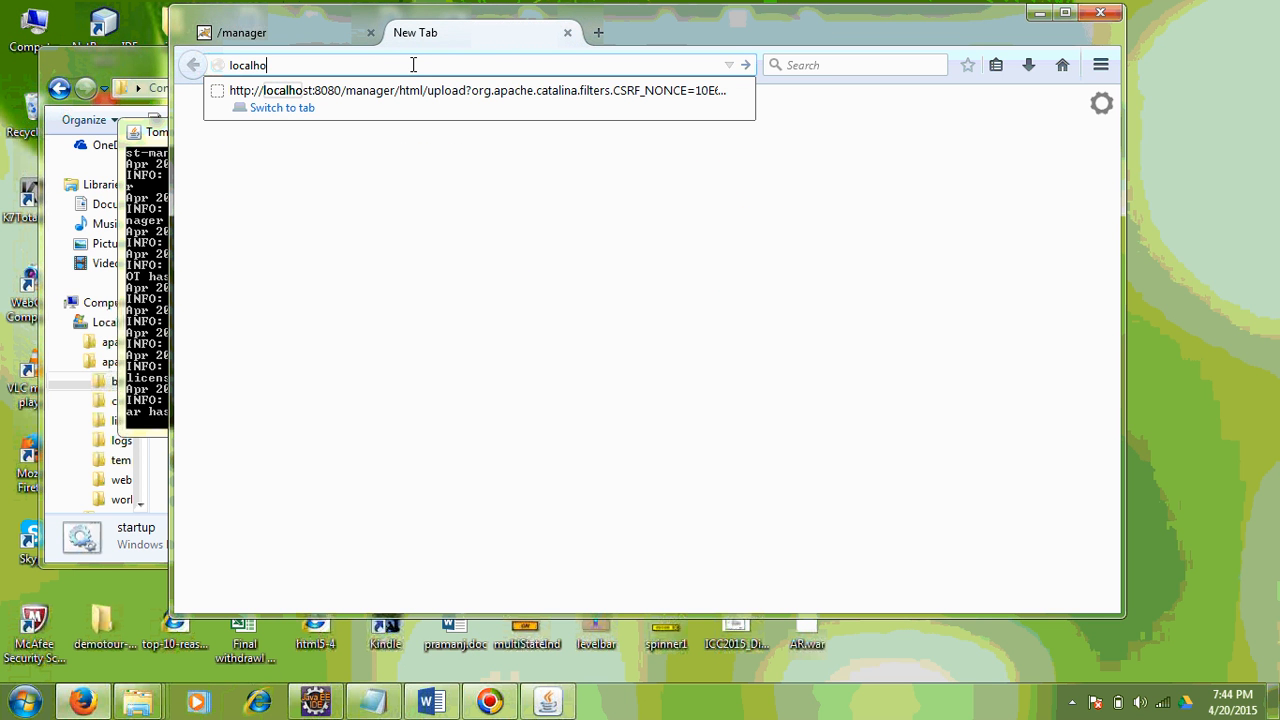
pyautogui.write('st:8080/A')
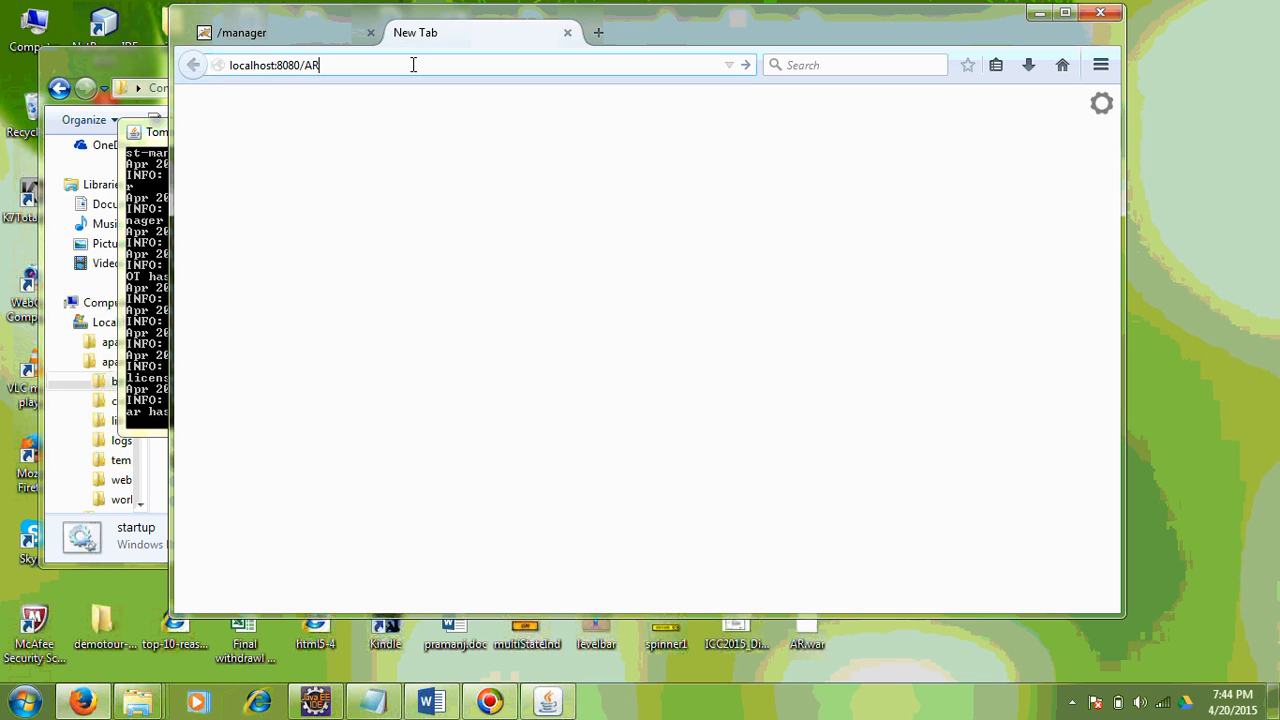
pyautogui.write('R')
pyautogui.press('Return')
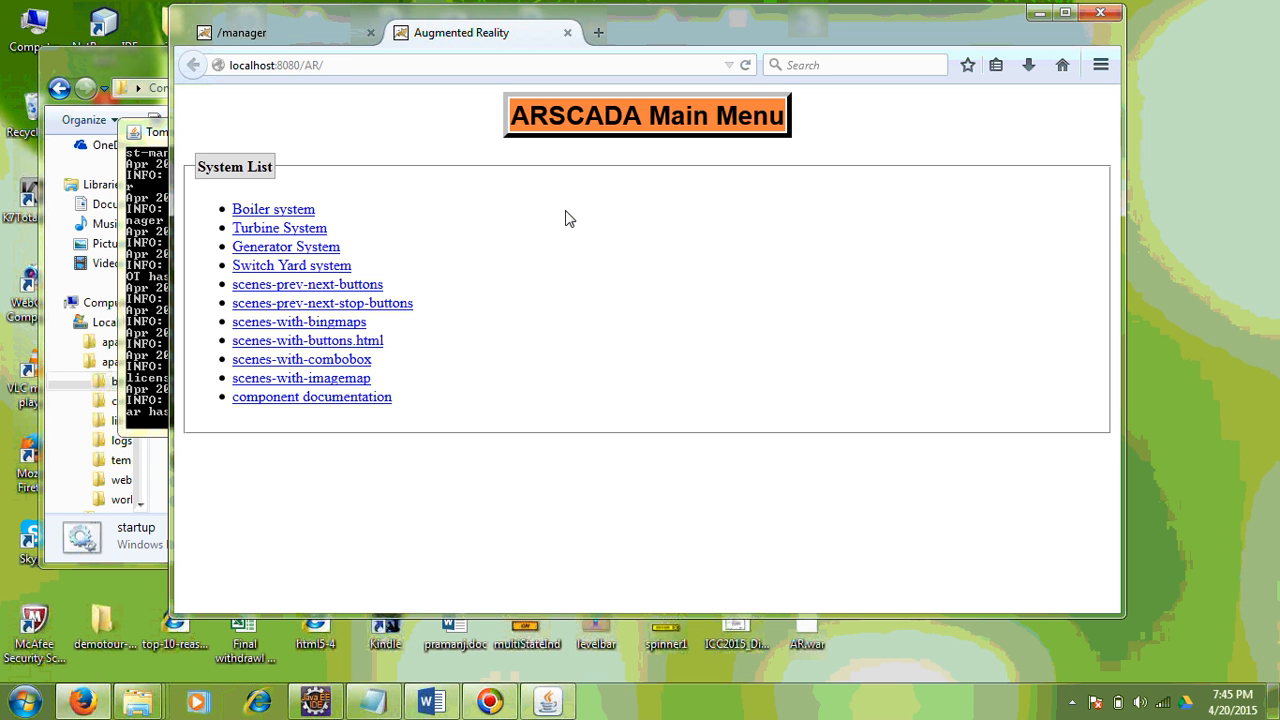
# Open the Boiler system virtual tour from the ARSCADA Main Menu and check its data requests in the Tomcat console.
pyautogui.click(279, 219)
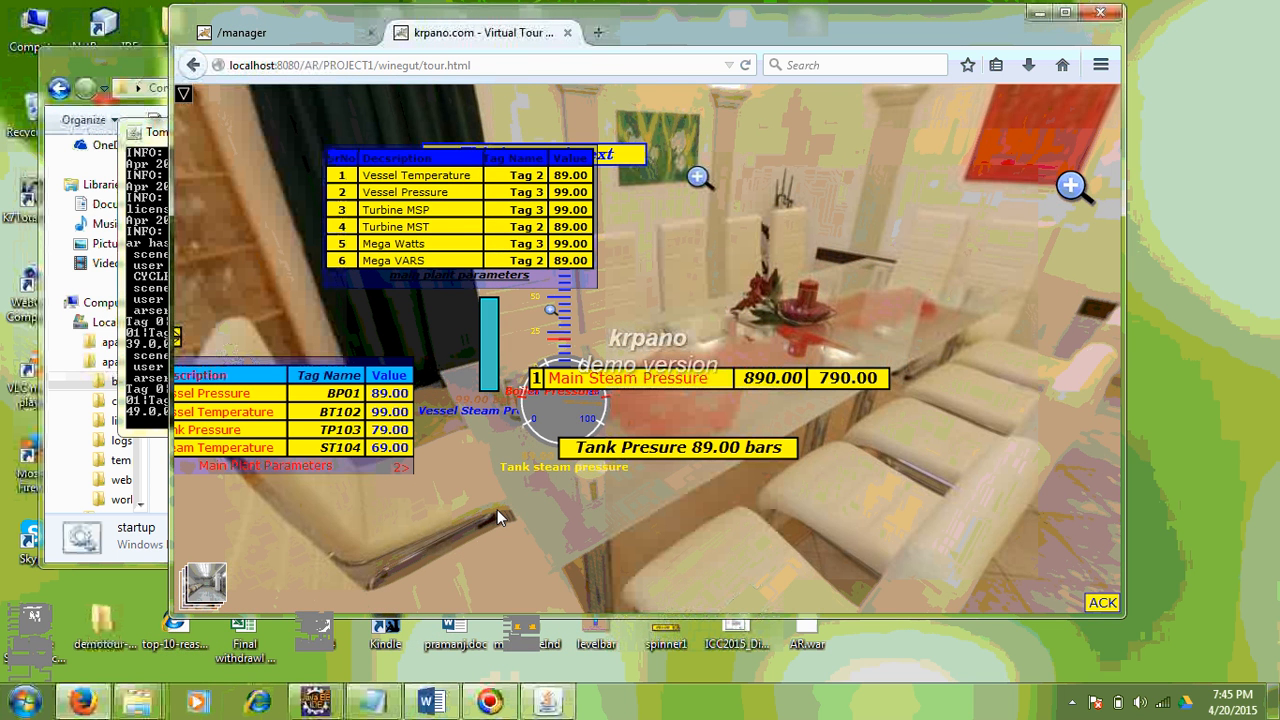
pyautogui.scroll(3, 907, 480)
pyautogui.moveTo(907, 480); pyautogui.dragTo(338, 311)
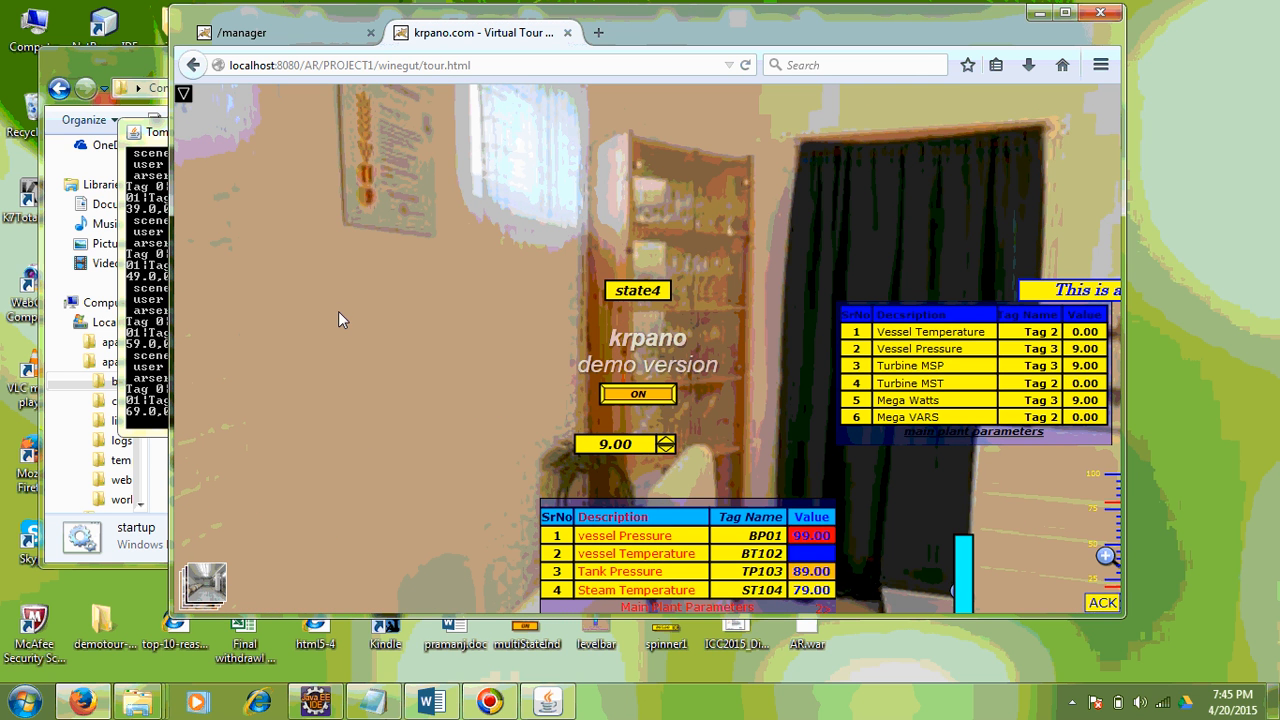
pyautogui.click(157, 253)
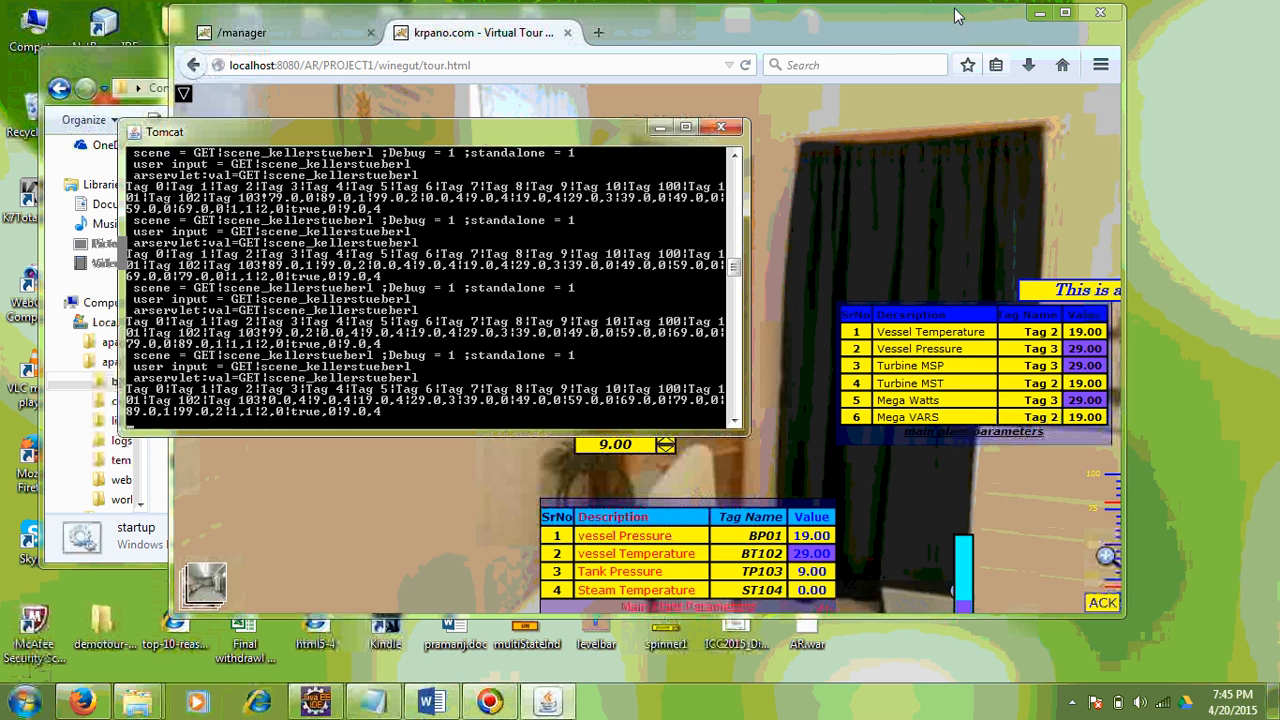
pyautogui.click(861, 36)
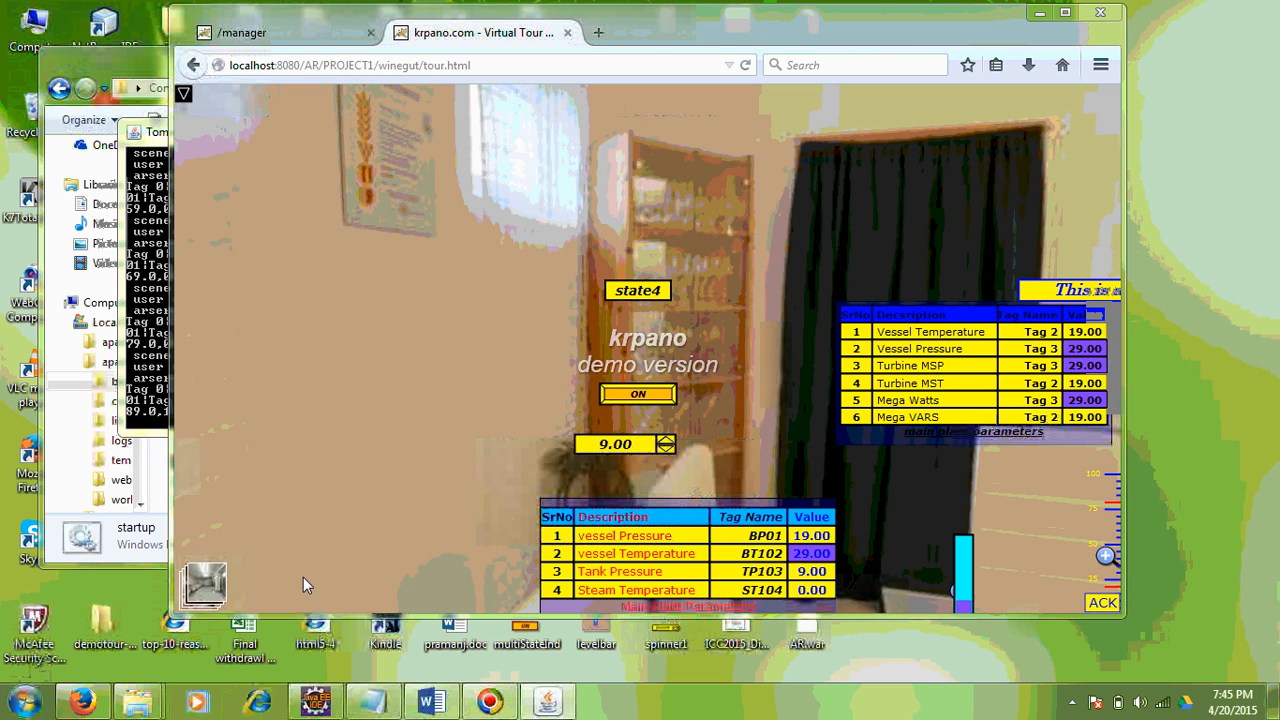
# View the steel tank room scene of the tour from its scene thumbnails, then return to the ARSCADA Main Menu.
pyautogui.click(203, 585)
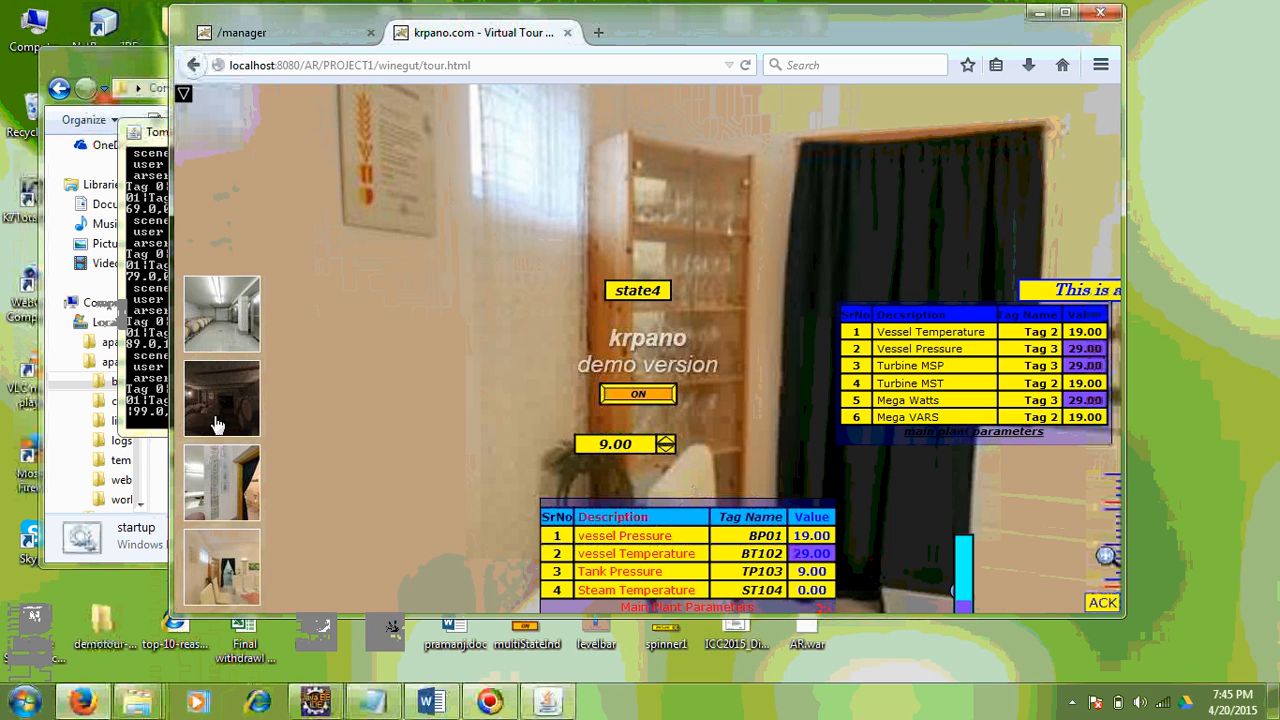
pyautogui.click(220, 331)
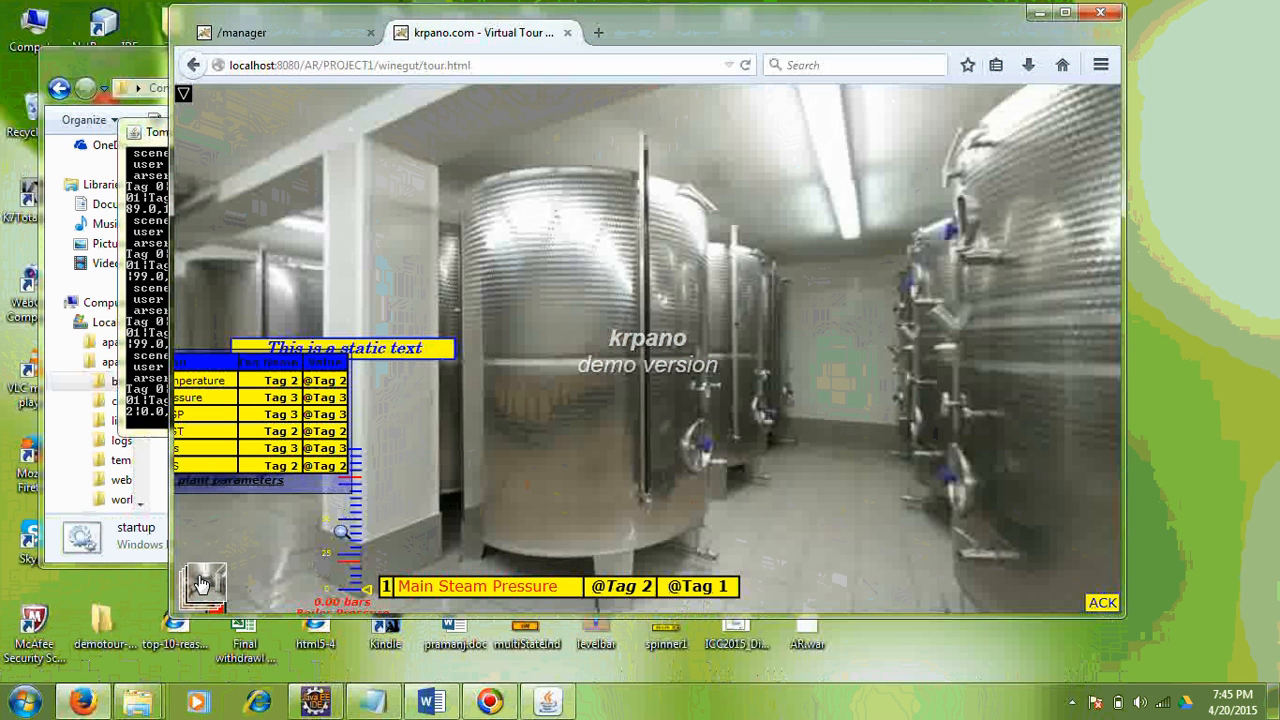
pyautogui.moveTo(877, 398); pyautogui.dragTo(748, 408)
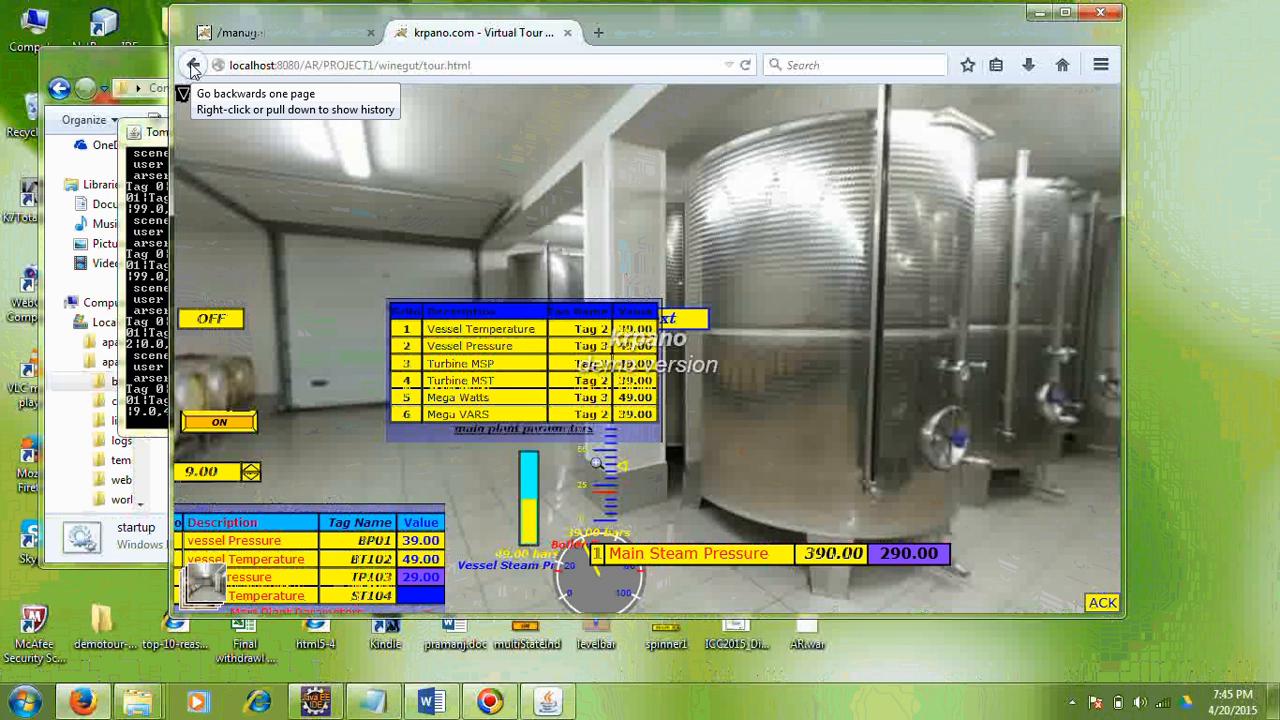
pyautogui.click(193, 66)
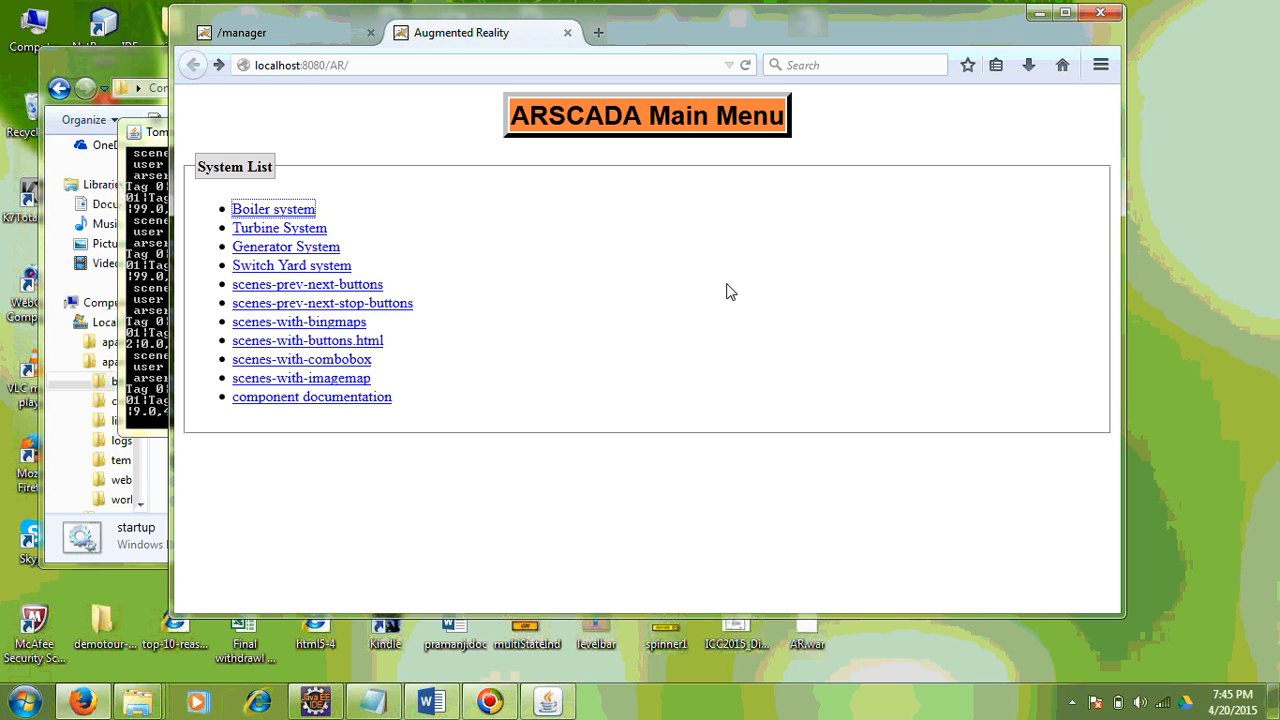